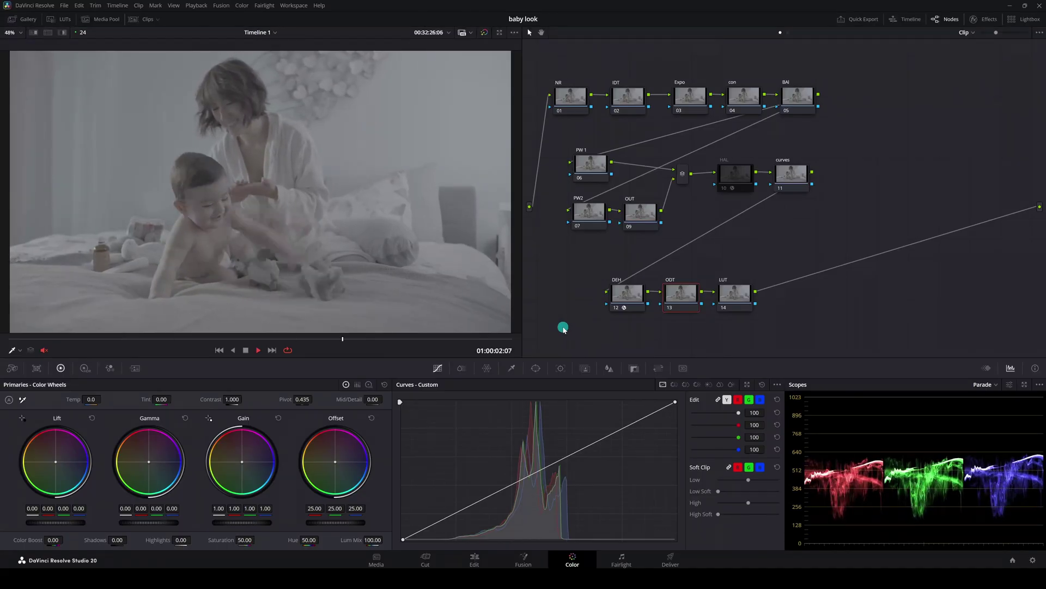
Step: Review the project's color management settings, checking the color science, timeline color space and output color space
drag(261, 341, 173, 338)
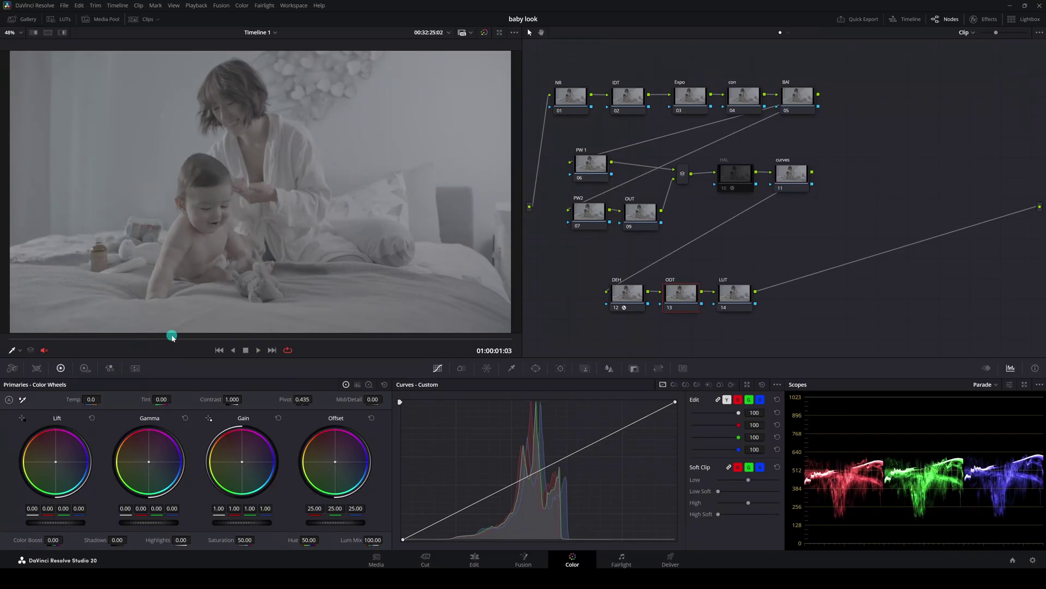
click(1032, 559)
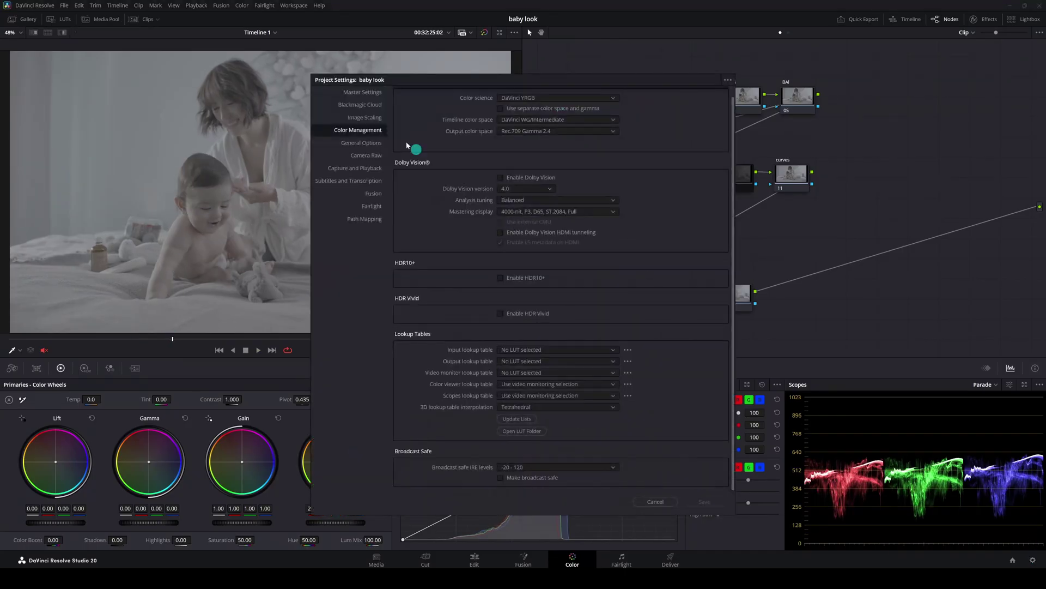
scroll(559, 173, up, 1)
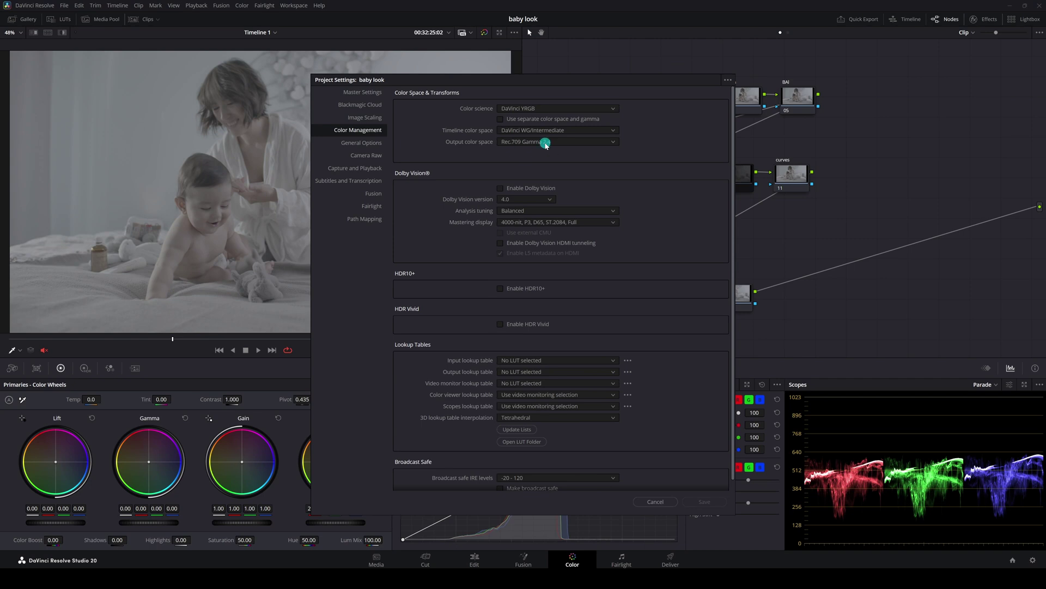
key(Escape)
Step: On the NR node, set temporal noise reduction to 3 frames, motion estimation Better, and luma threshold 8
click(567, 94)
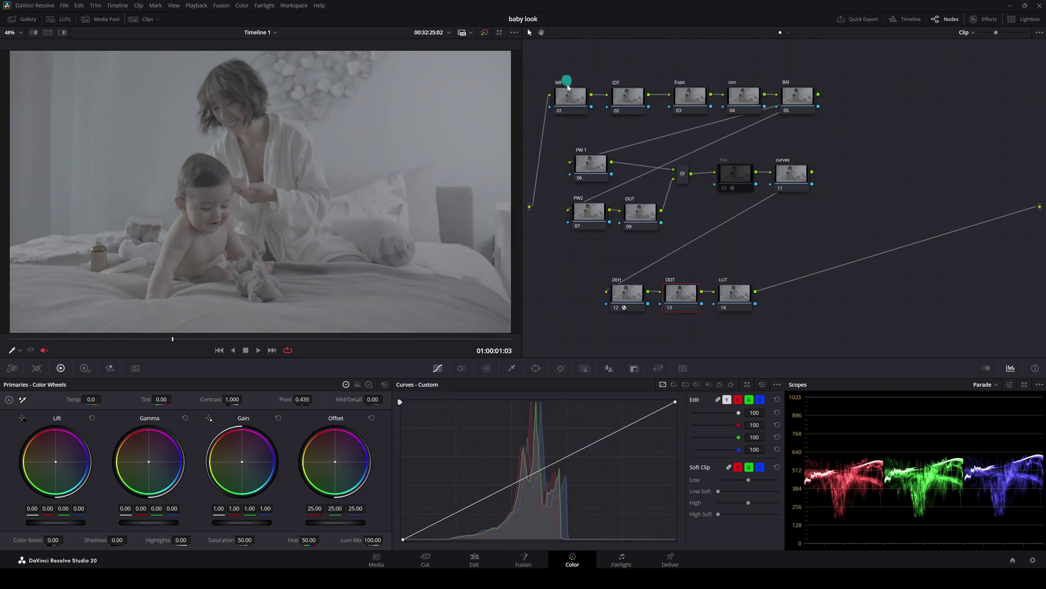
click(135, 368)
click(55, 418)
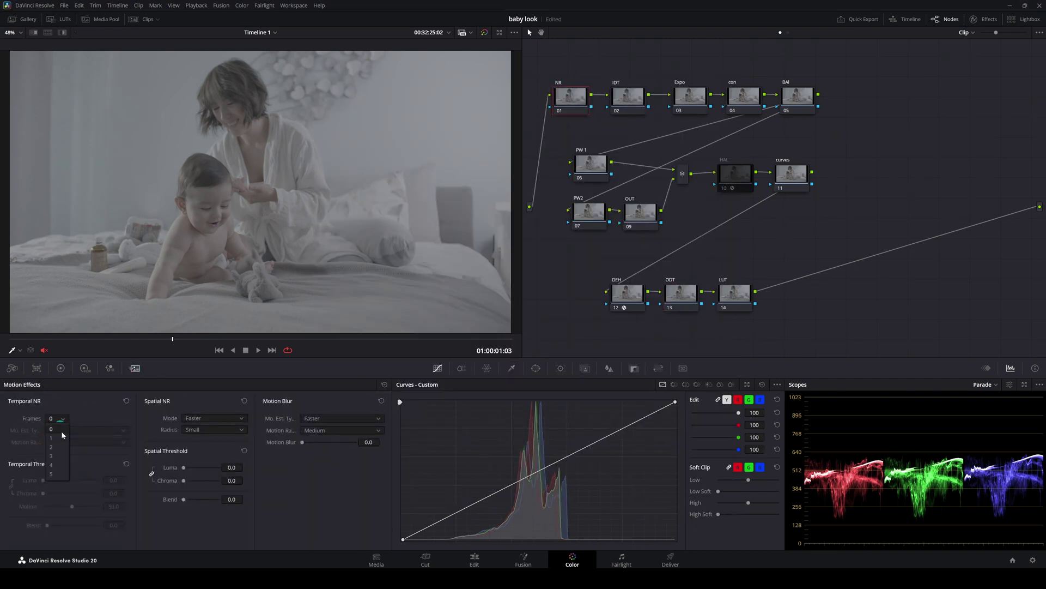
click(57, 451)
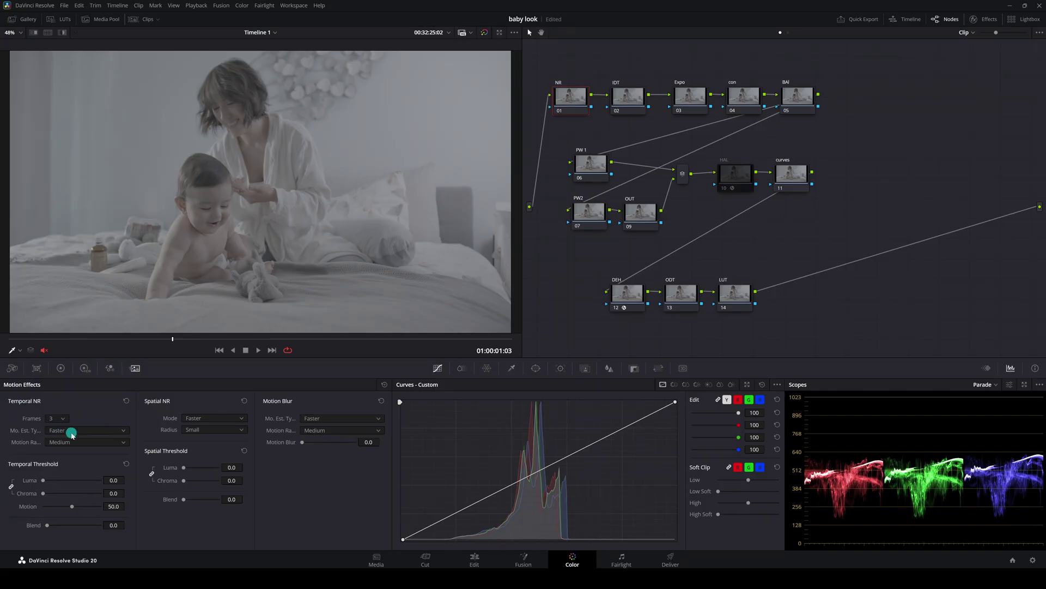
click(71, 431)
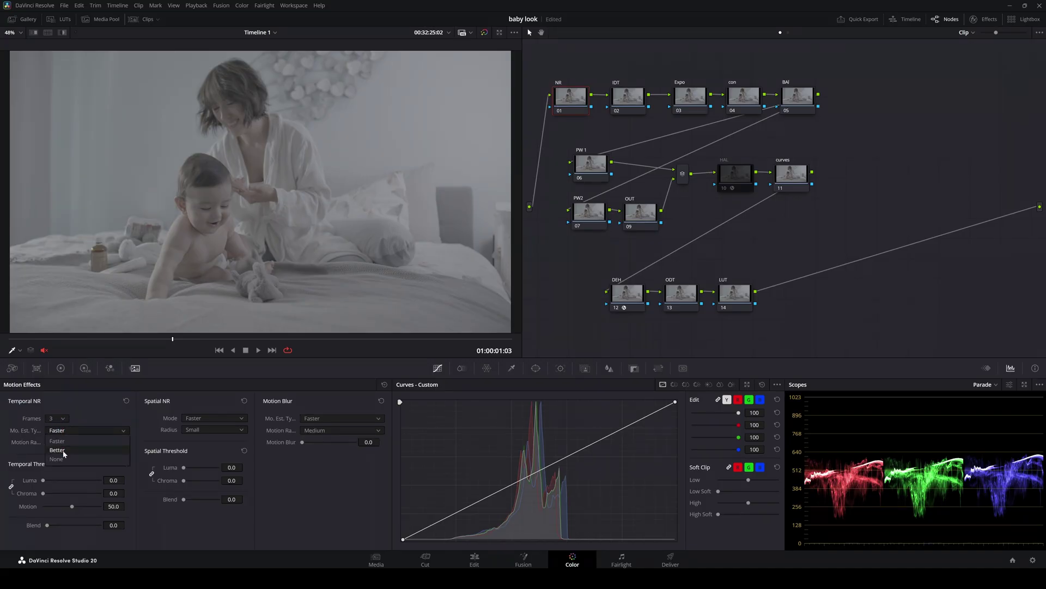
click(64, 452)
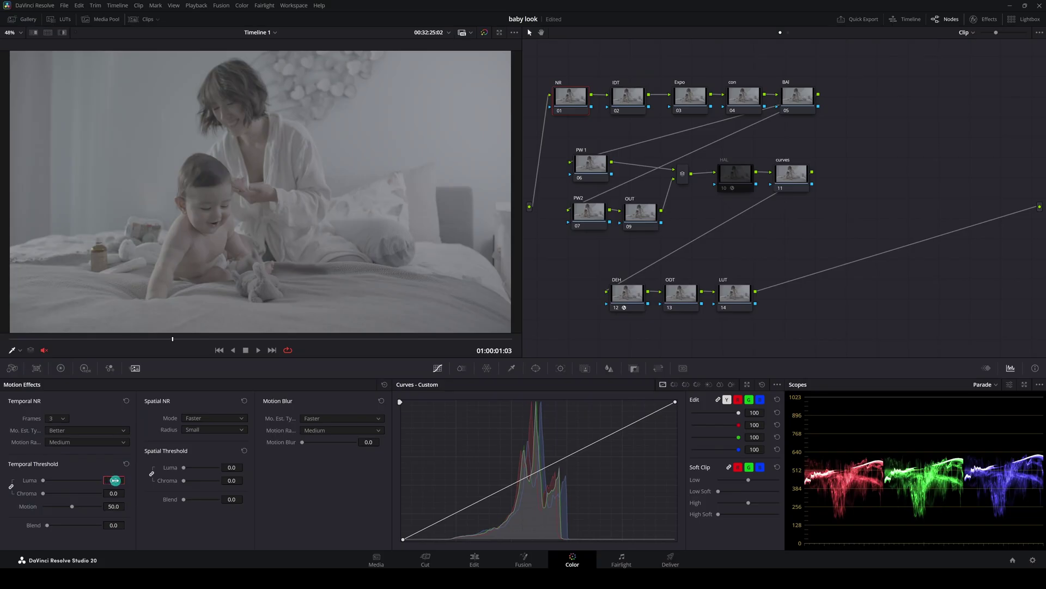
text(8)
key(Return)
Step: Add a Color Space Transform to the IDT node with input color space REDWideGamutRGB and input gamma RED Log3G10
click(627, 97)
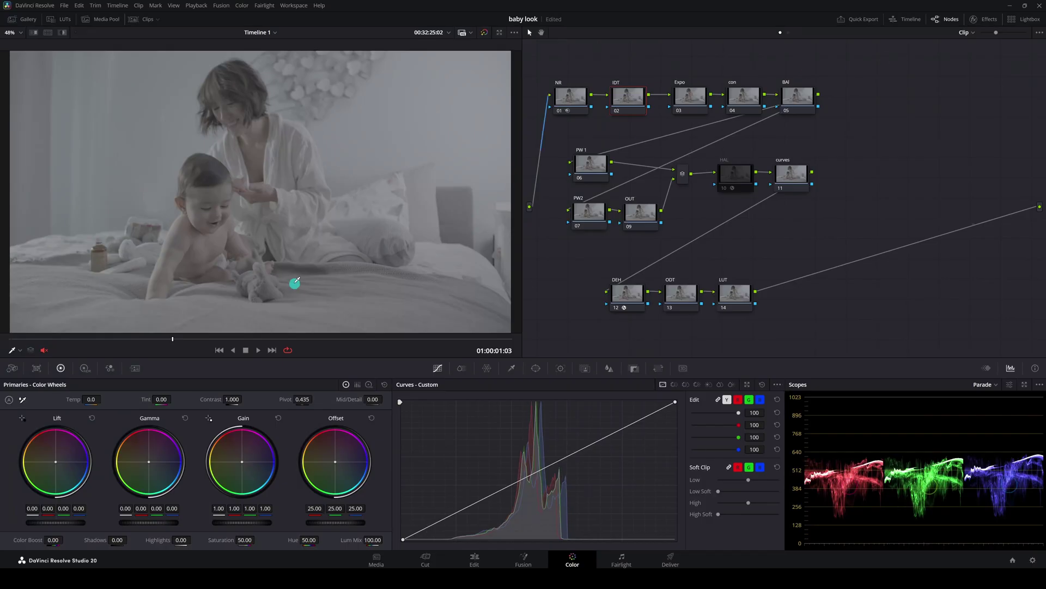
click(988, 19)
drag(894, 234, 618, 101)
click(962, 70)
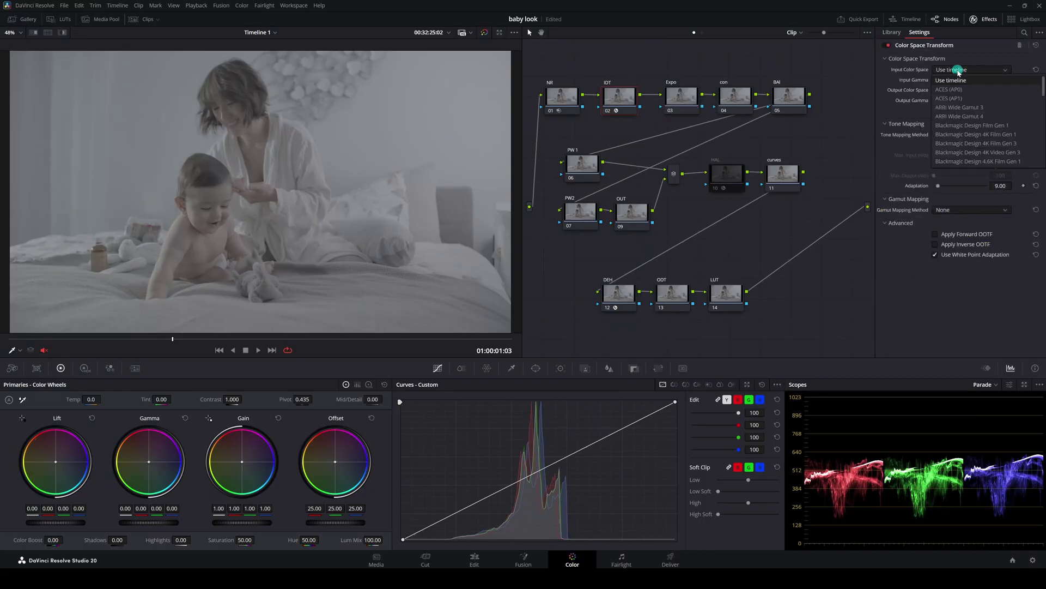
scroll(973, 122, down, 5)
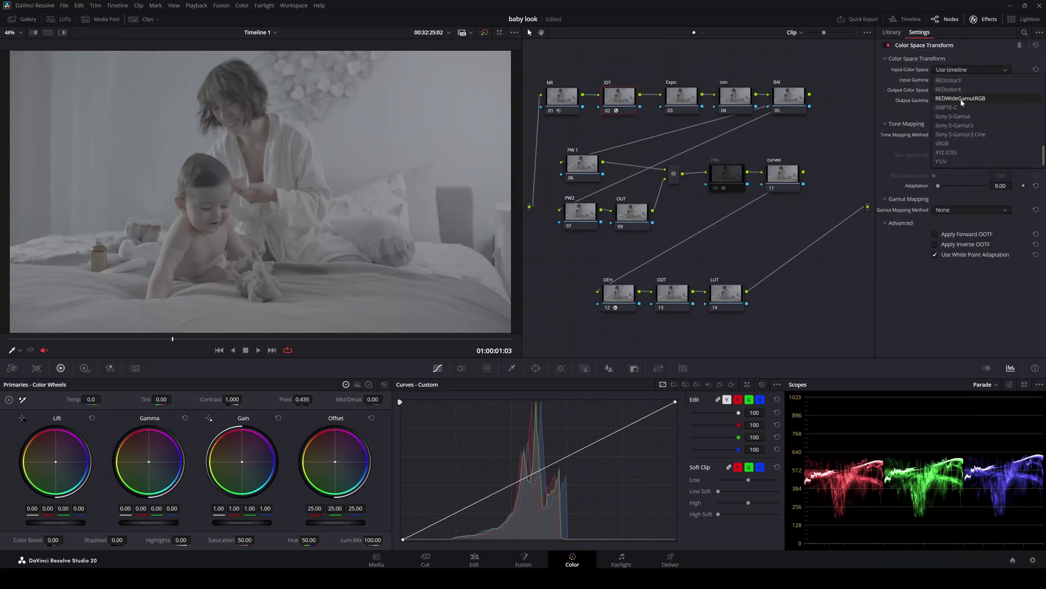
click(961, 89)
click(960, 80)
scroll(968, 153, down, 3)
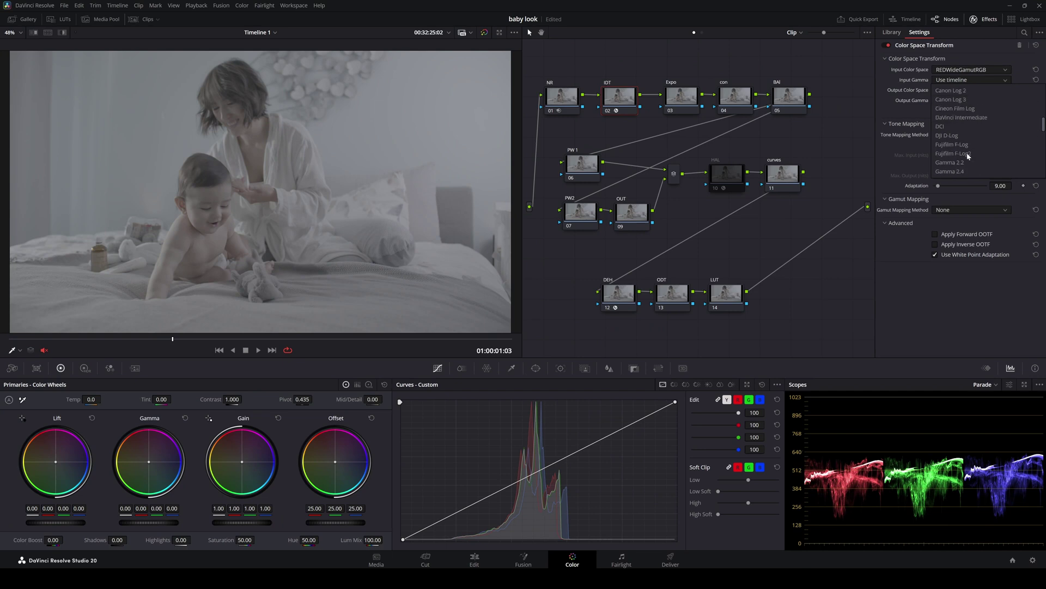
scroll(962, 151, down, 5)
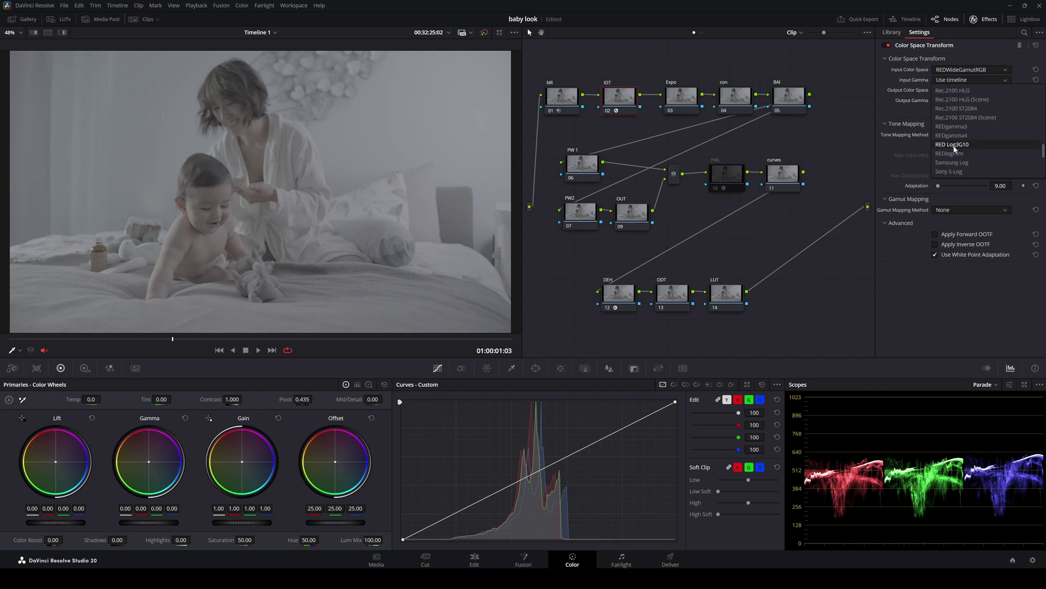
click(954, 145)
Step: Set the IDT node's output color space to DaVinci Wide Gamut and its output gamma to DaVinci Intermediate
click(962, 90)
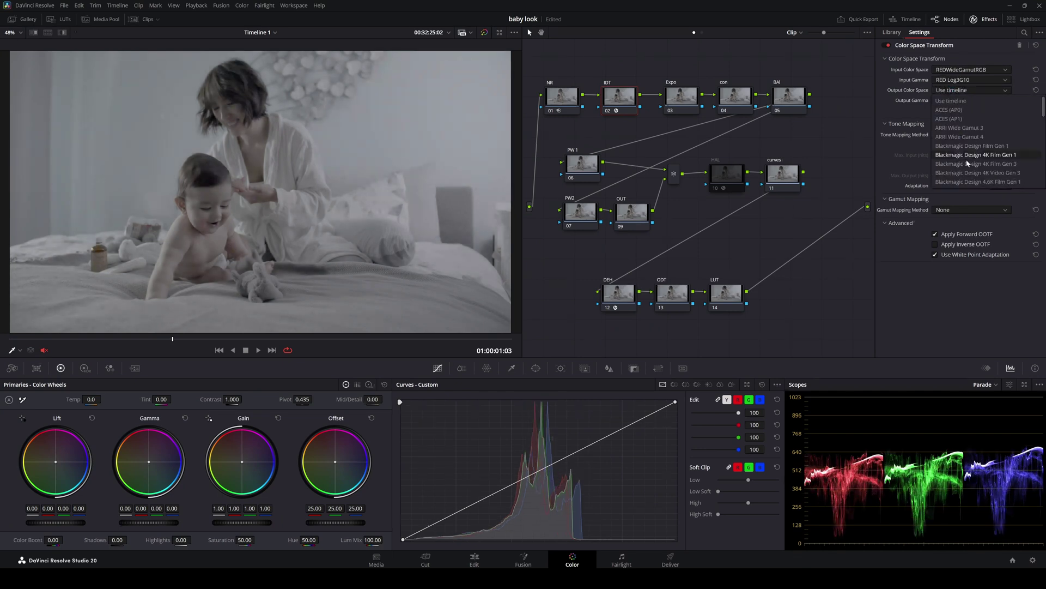
scroll(965, 161, down, 3)
scroll(966, 160, up, 3)
click(957, 101)
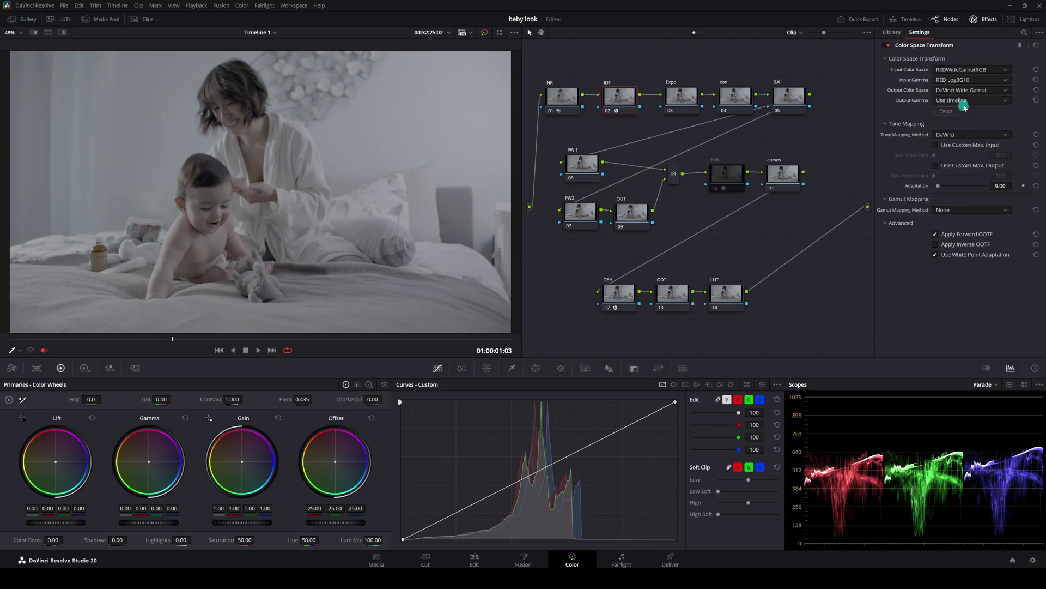
click(957, 100)
scroll(971, 142, down, 3)
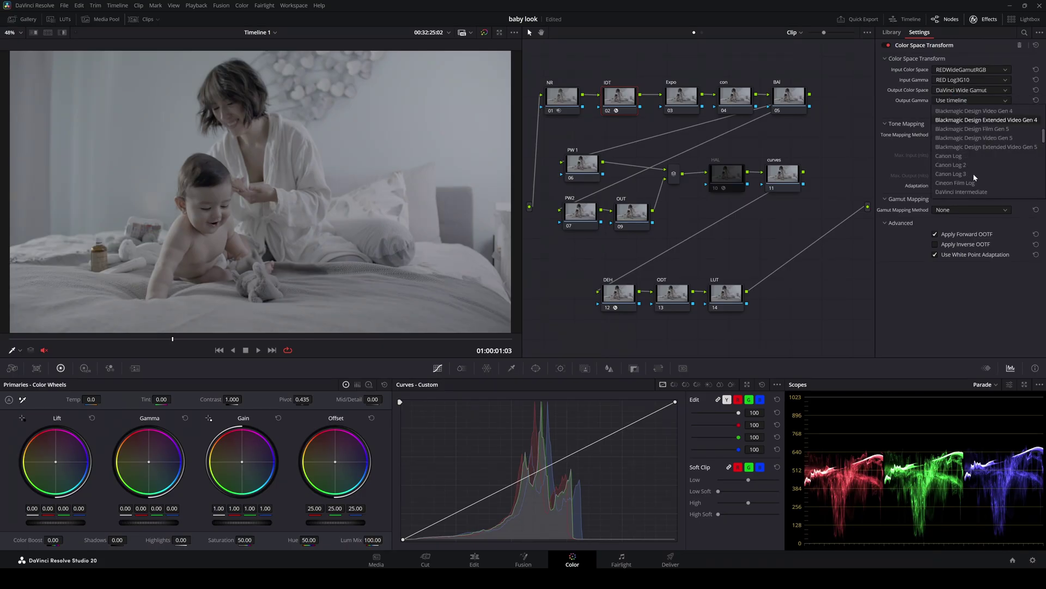
click(975, 139)
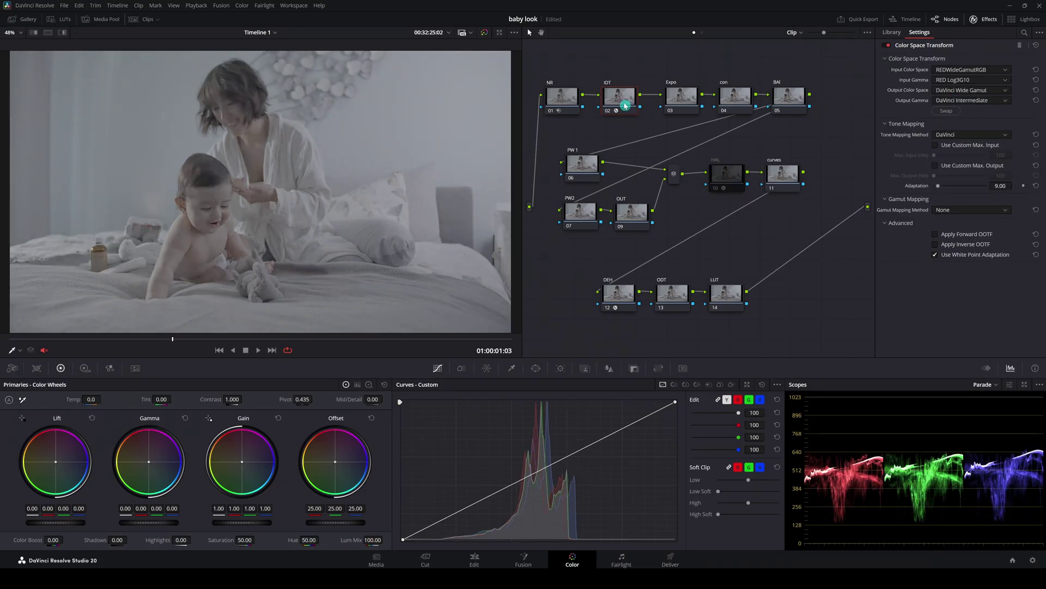
Step: Add a Color Space Transform to the ODT node with input color space DaVinci Wide Gamut and input gamma DaVinci Intermediate
click(672, 297)
drag(897, 235, 674, 295)
click(980, 70)
click(974, 90)
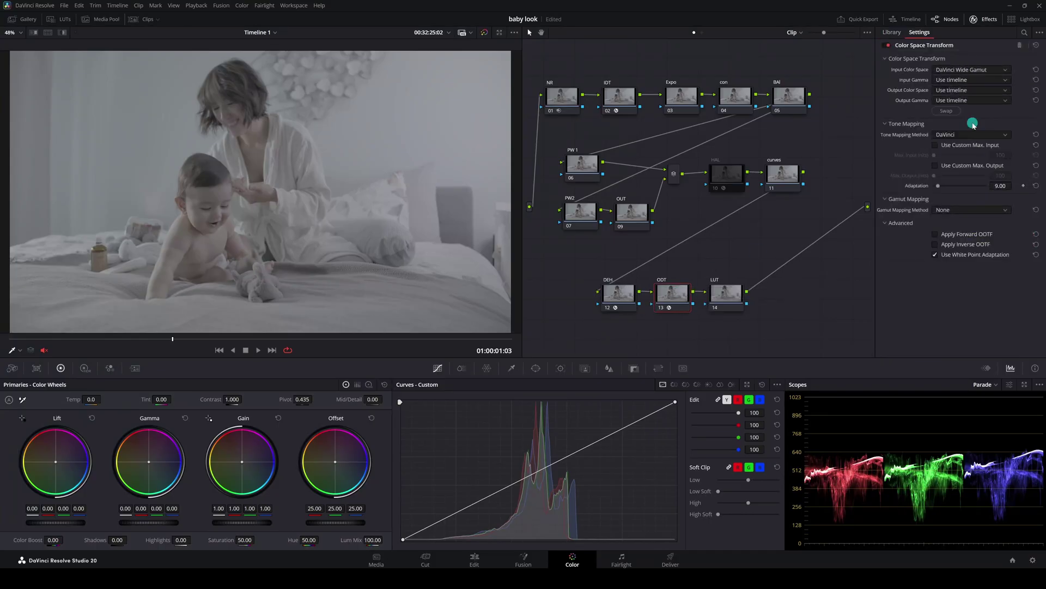
click(963, 80)
click(964, 141)
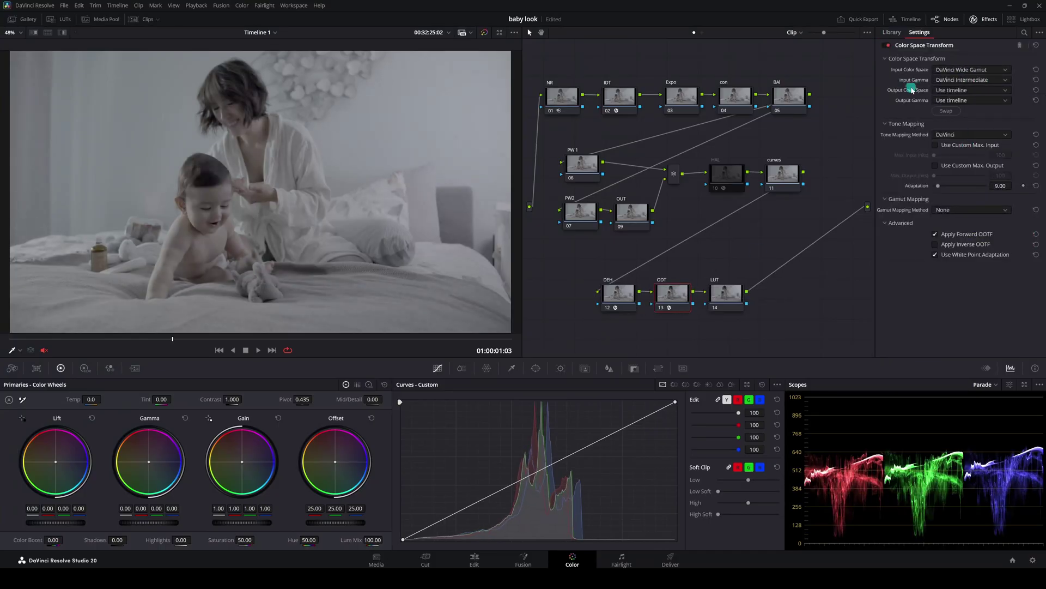
Step: Set the ODT node's output color space to Rec.709 and output gamma to Gamma 2.4, and close the effects settings
click(951, 91)
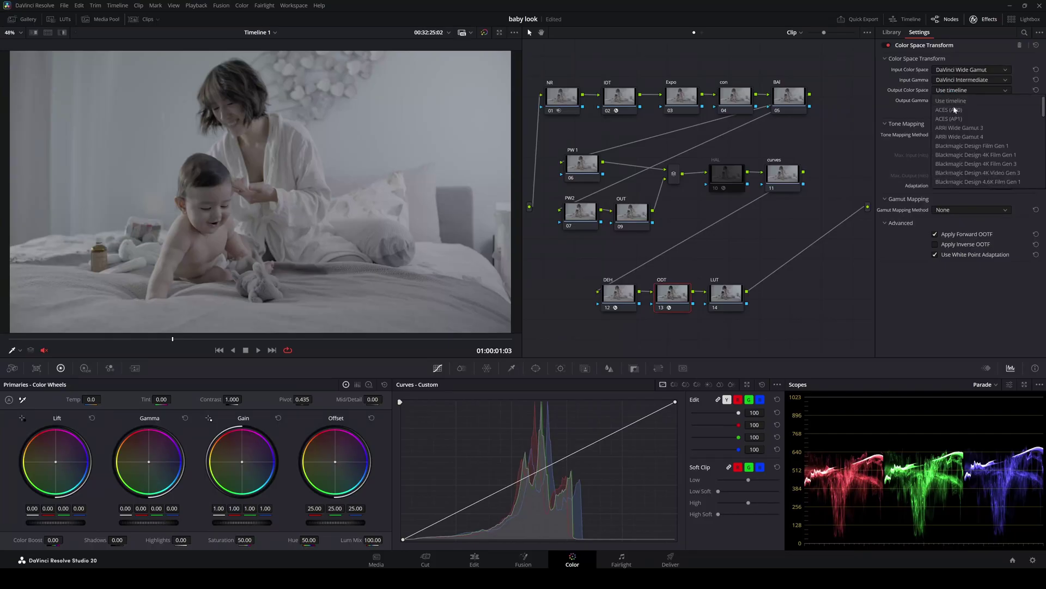
scroll(956, 159, down, 4)
click(953, 146)
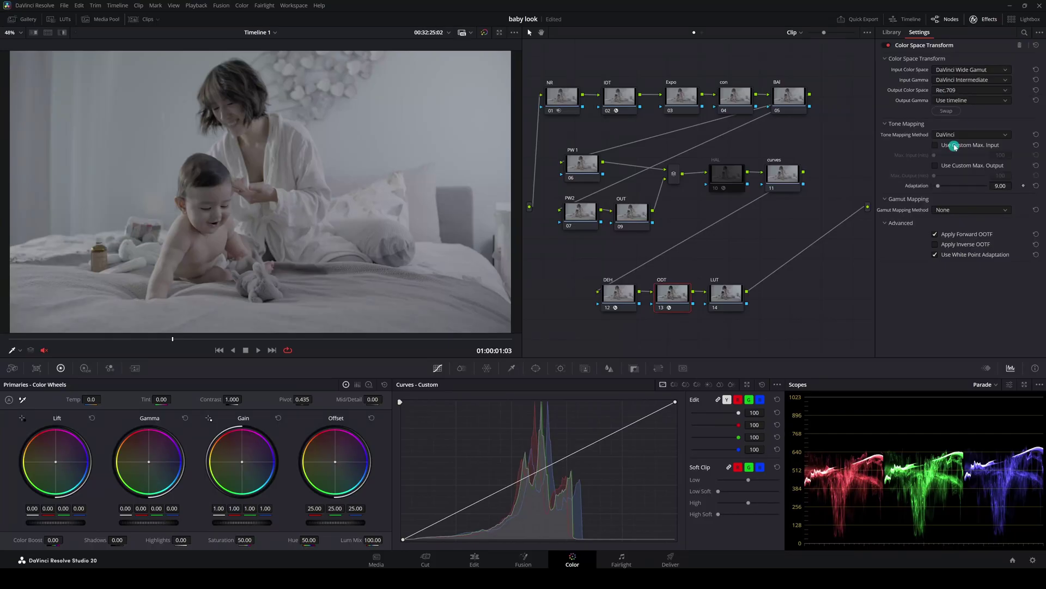
click(960, 100)
scroll(959, 173, down, 10)
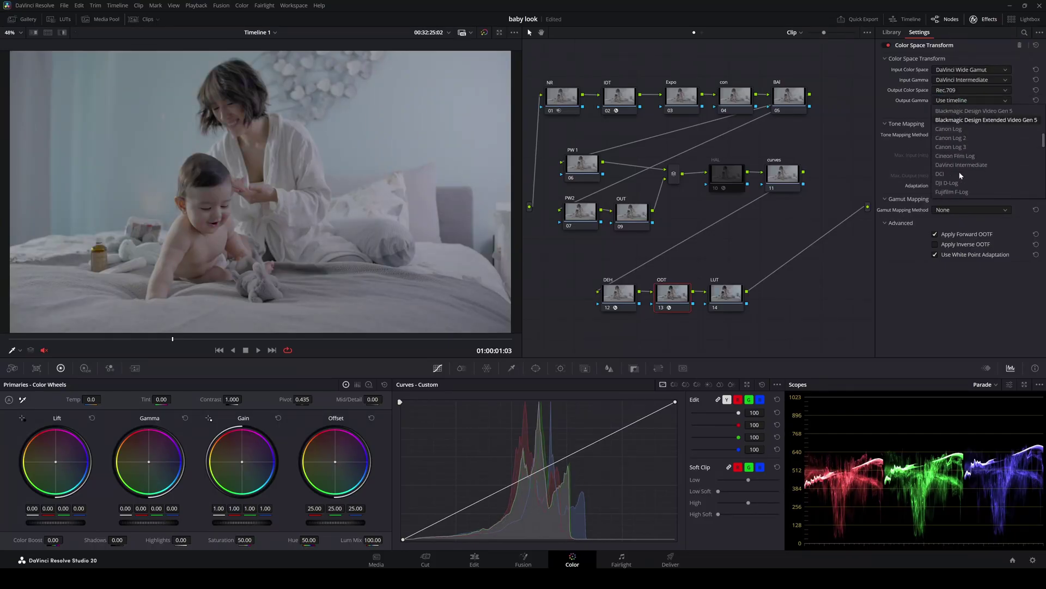
click(964, 139)
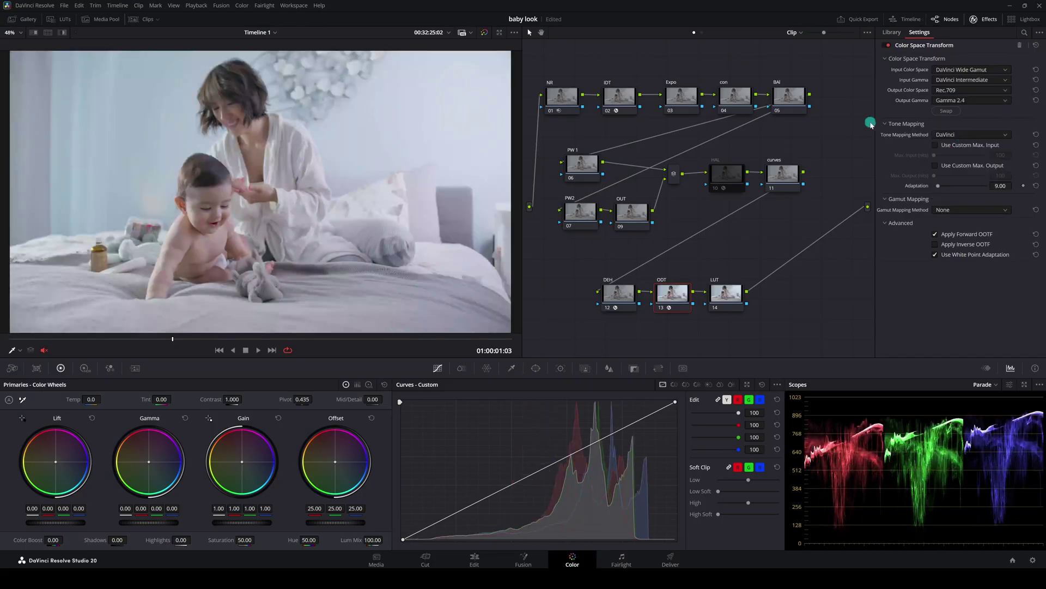
click(985, 19)
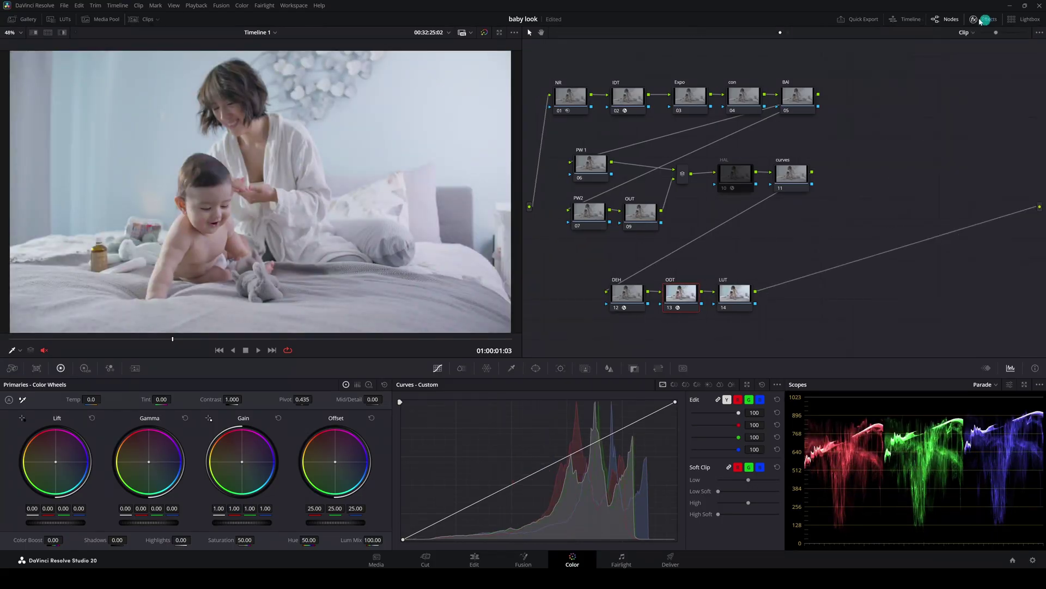
Step: Lower the HDR global exposure to -0.40 on the Expo node and compare the image with the node off and on
click(383, 339)
drag(385, 341, 236, 341)
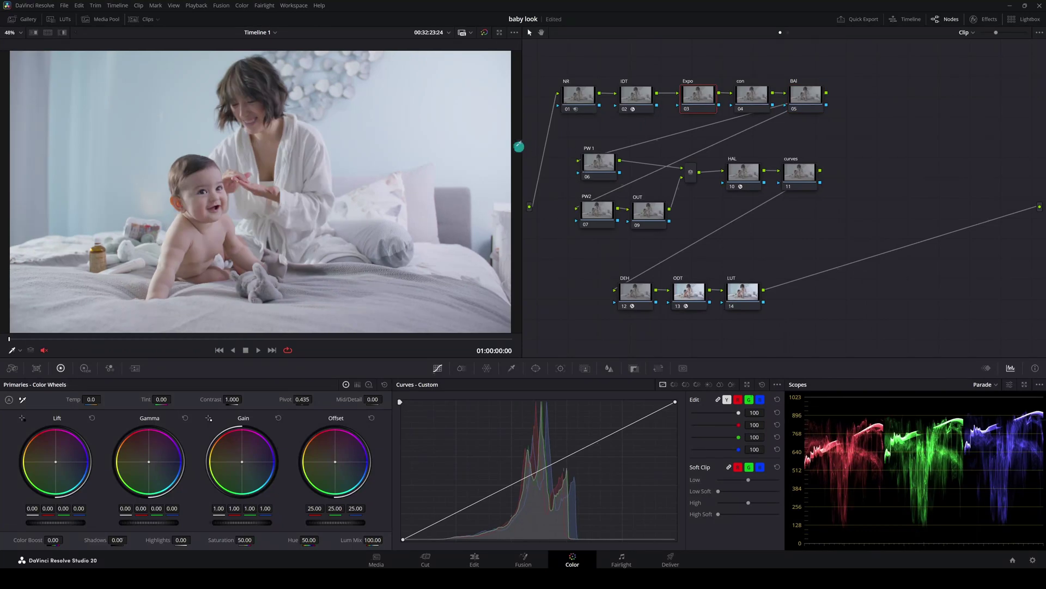
click(84, 368)
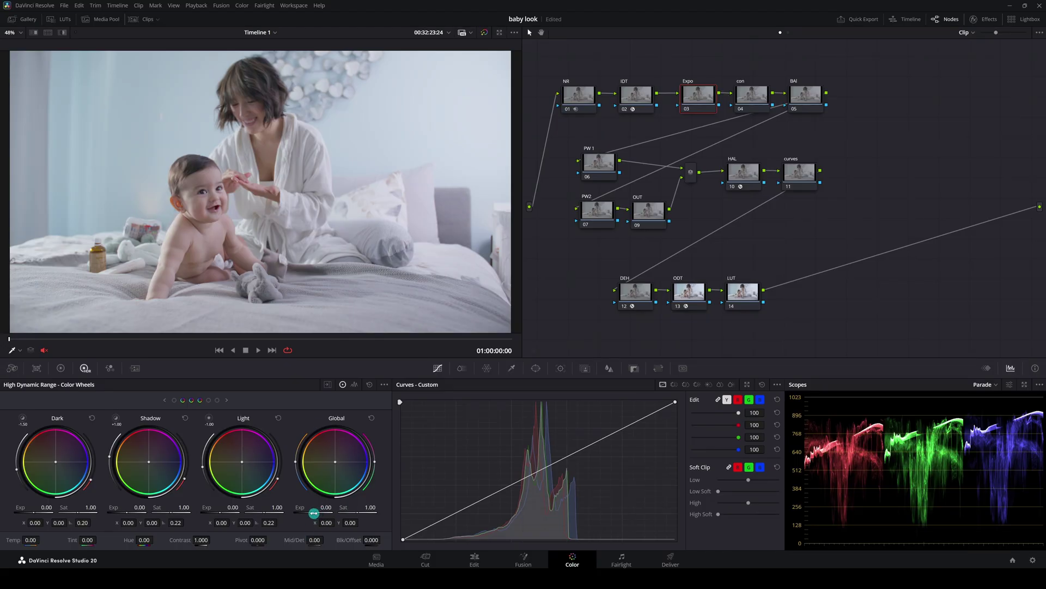
drag(312, 513, 246, 517)
click(687, 111)
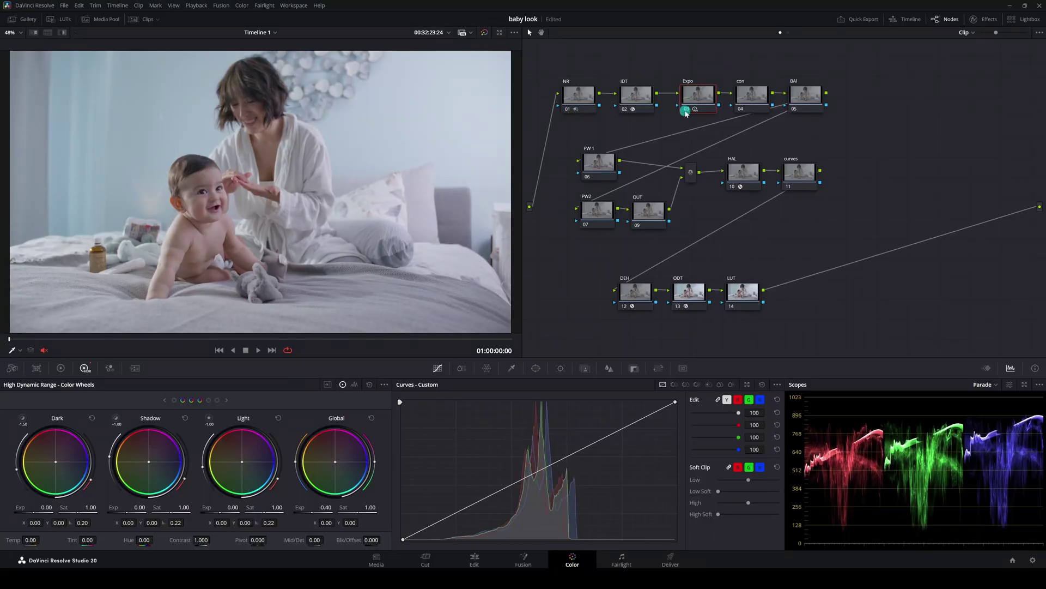
click(687, 110)
click(686, 110)
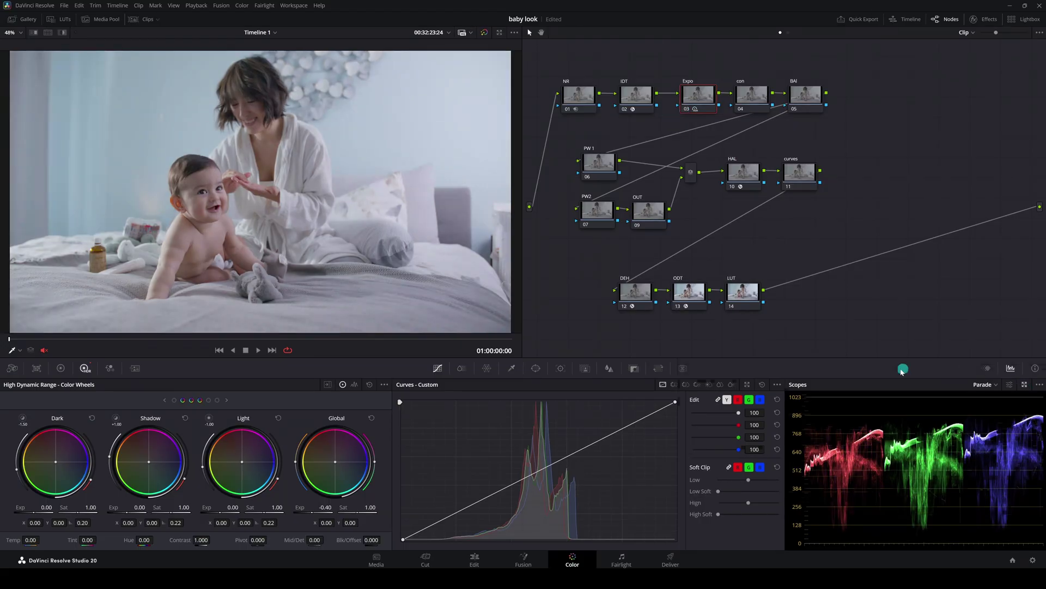
Step: Show the scopes in a floating window with the parade and vectorscope side by side
drag(902, 372, 744, 384)
Step: Apply the Ambition LUT from the PRAVEEN LUTS folder to the LUT node and close the LUT browser
click(745, 297)
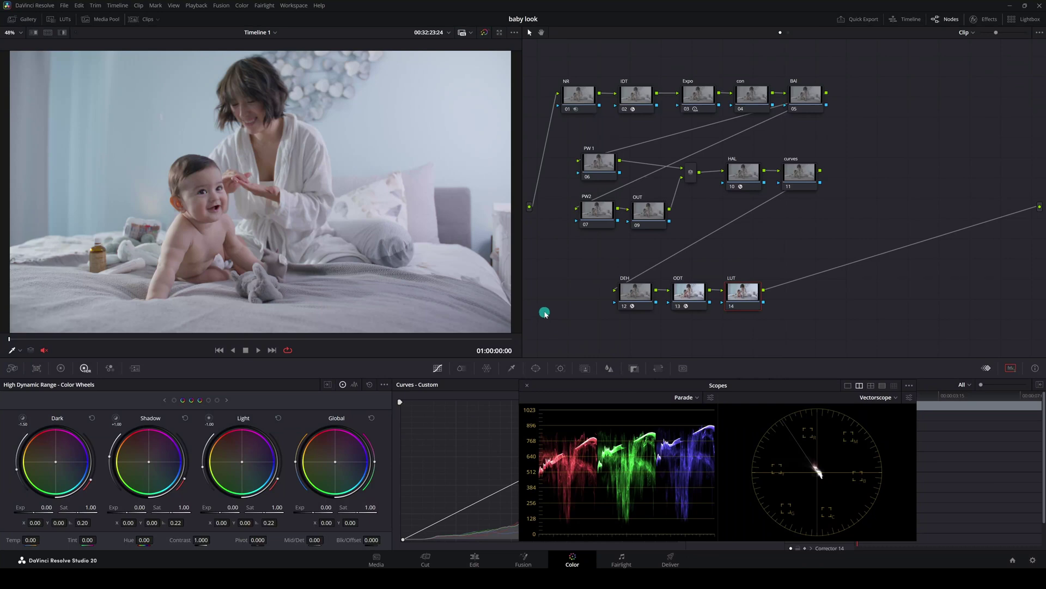
click(64, 20)
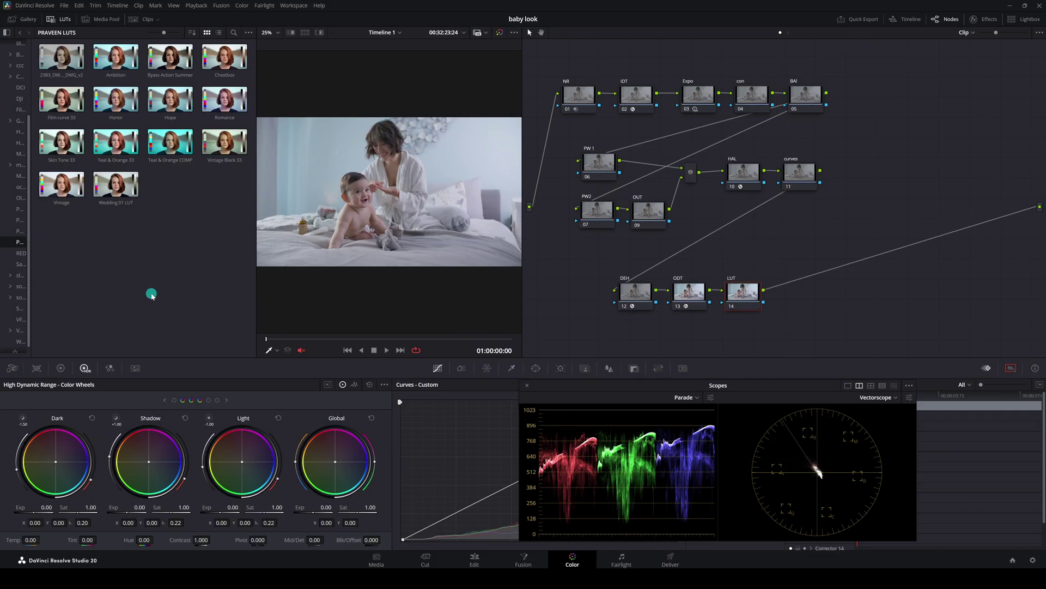
double_click(114, 67)
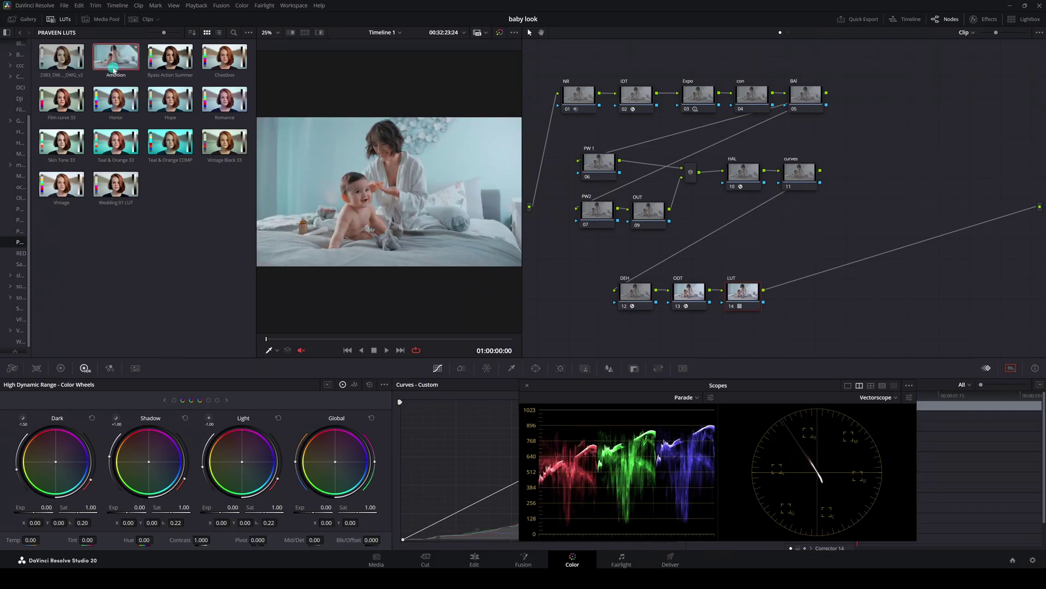
click(61, 19)
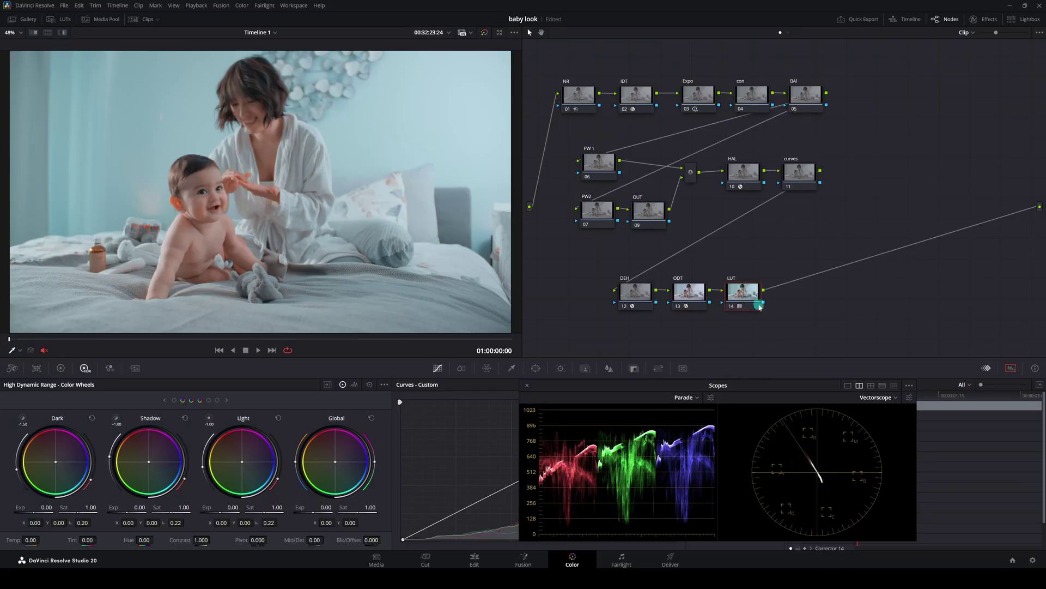
Step: Toggle the LUT node to compare the image with and without the LUT, leaving the node disabled
click(731, 306)
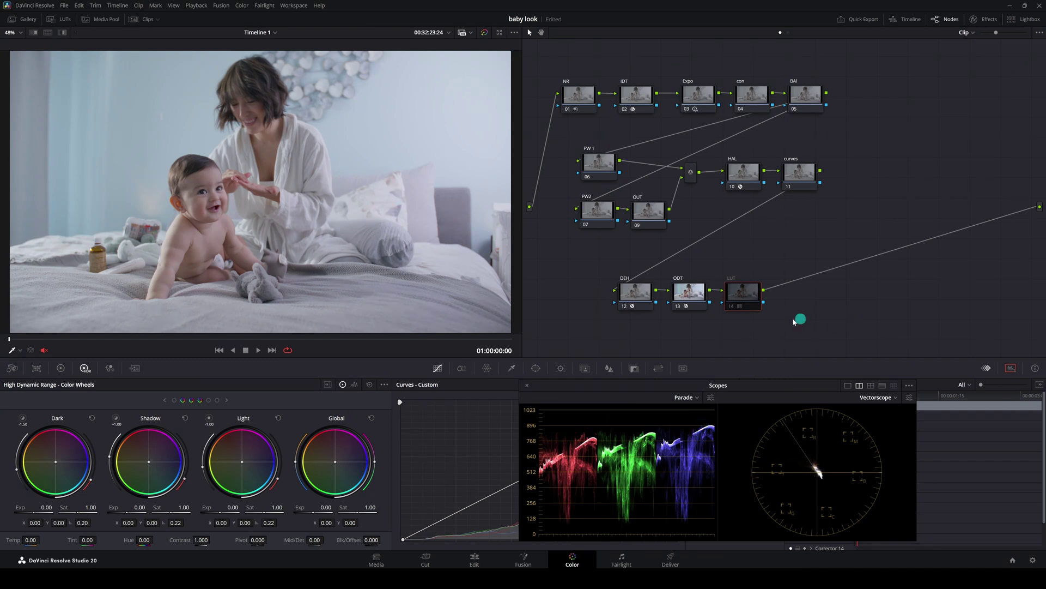
click(731, 305)
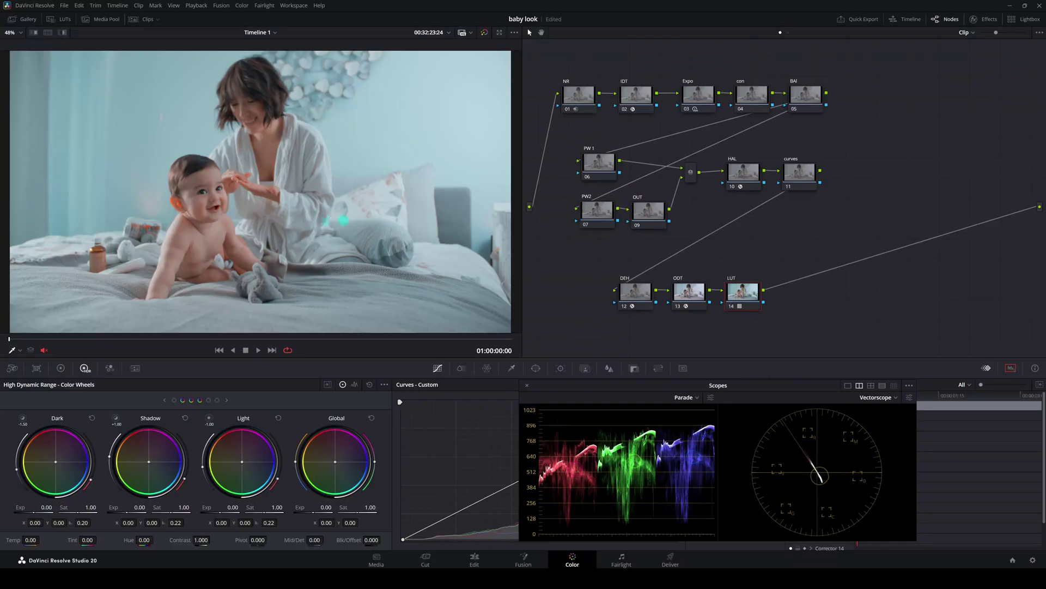
click(731, 308)
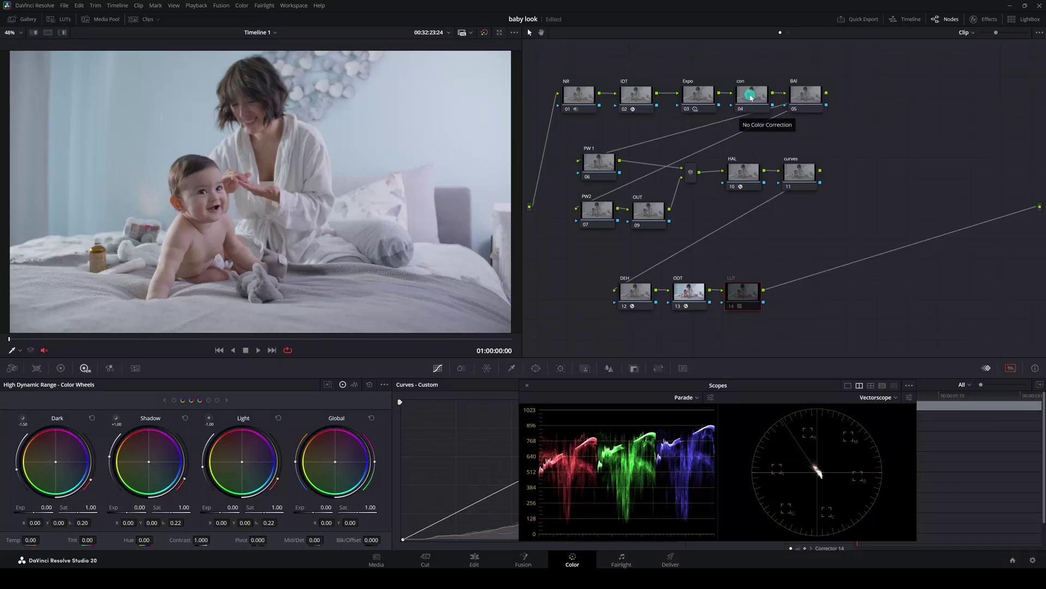
Step: Warm the BAL node by setting the primary Offset to 24.88, 23.70, 21.74 and compare the image with the node off and on
click(812, 99)
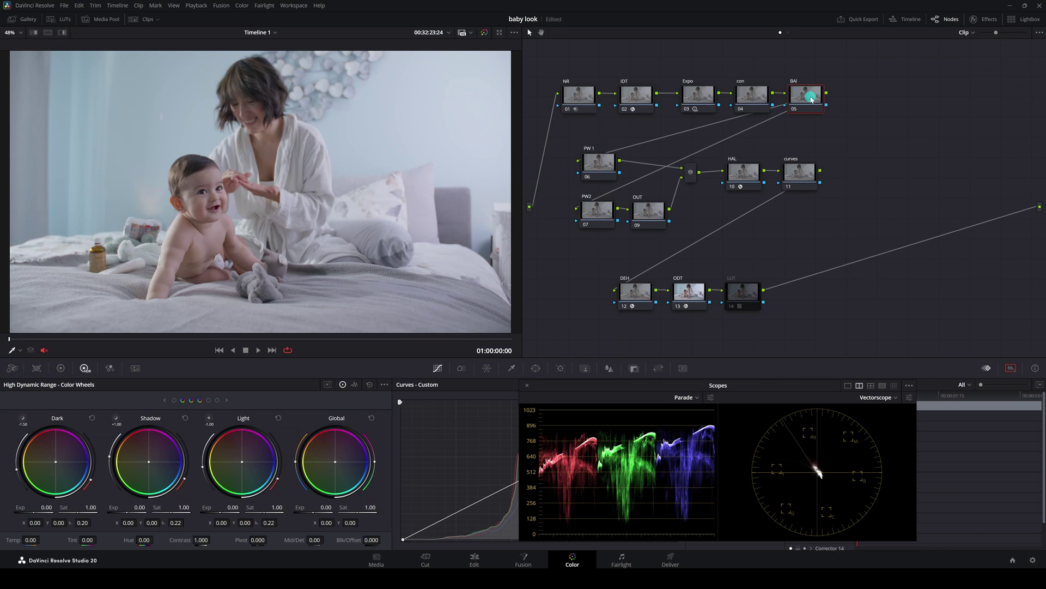
click(67, 371)
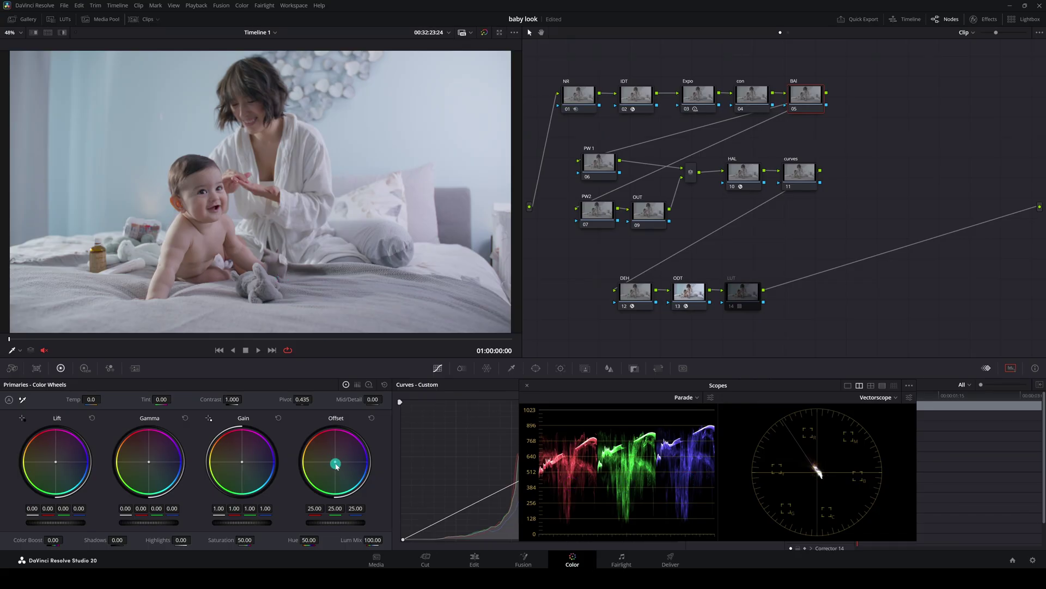
drag(336, 466, 323, 455)
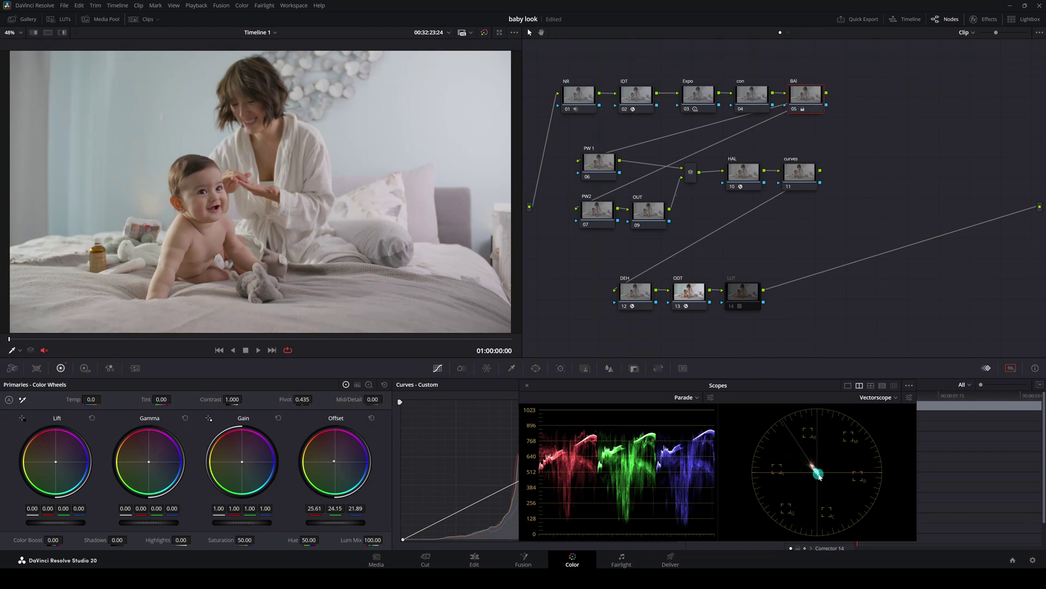
key(ctrl+s)
drag(337, 464, 334, 461)
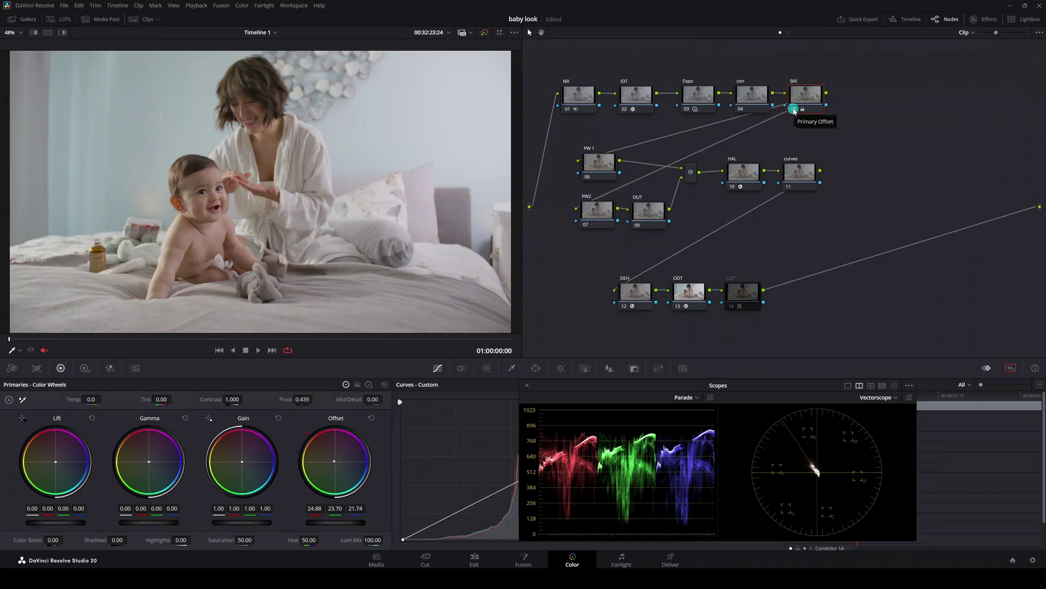
click(793, 110)
click(793, 110)
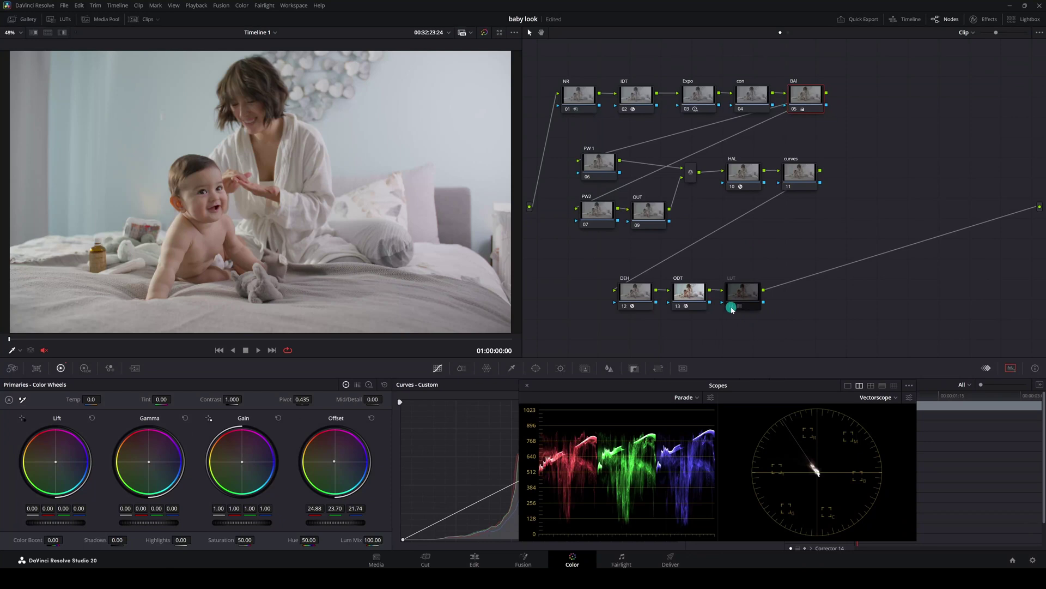
Step: Enable the LUT node and compare the image with the LUT off and on, leaving it enabled
mouse_move(732, 309)
click(731, 305)
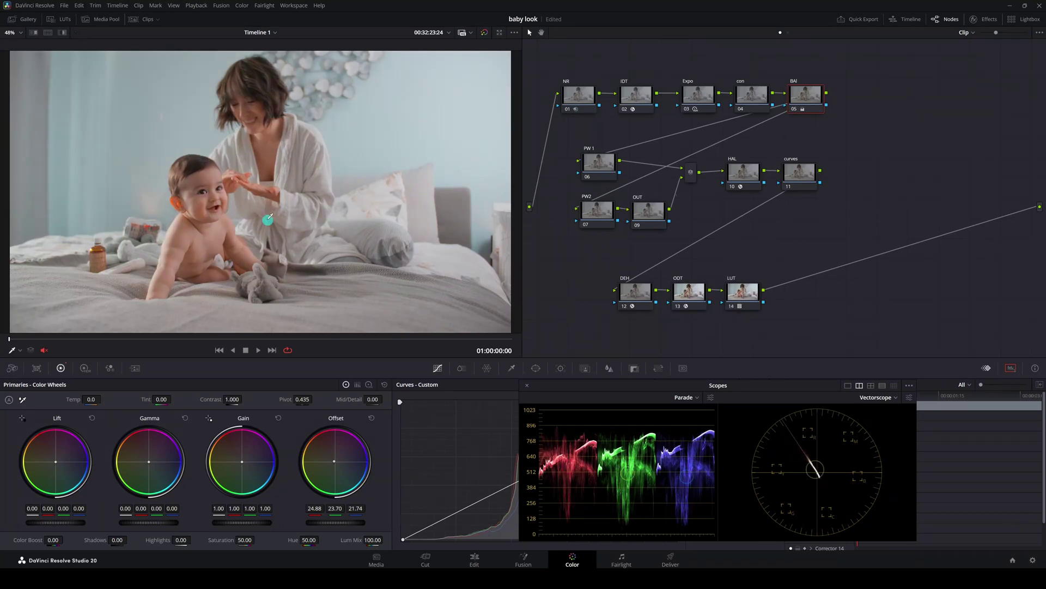
scroll(268, 218, down, 1)
scroll(270, 217, up, 1)
click(732, 306)
click(732, 306)
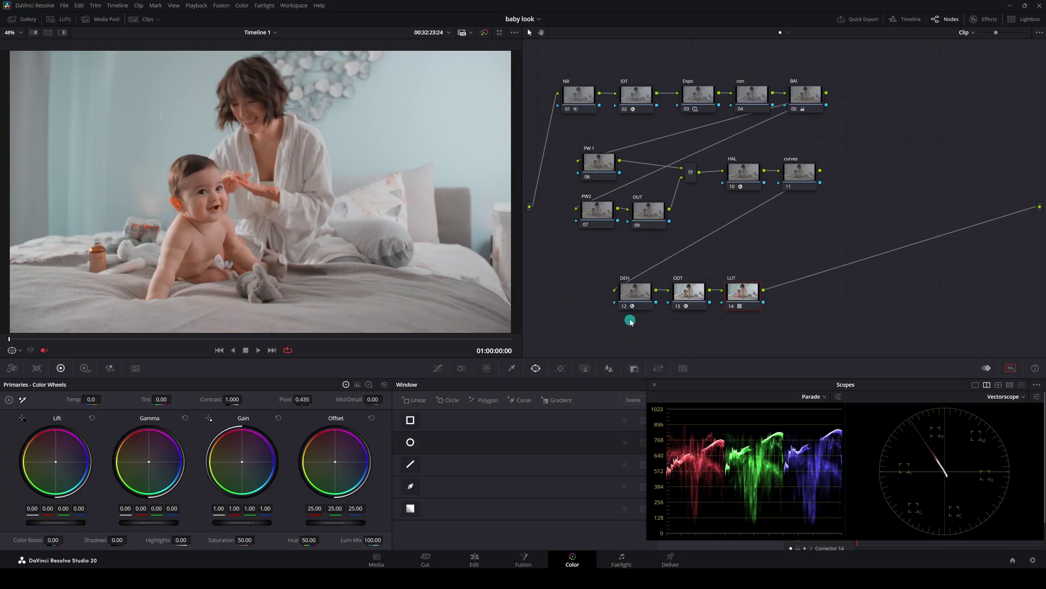
Step: Set the Dehancer Pro quality option on the DEH node to High - slow
click(640, 296)
click(985, 19)
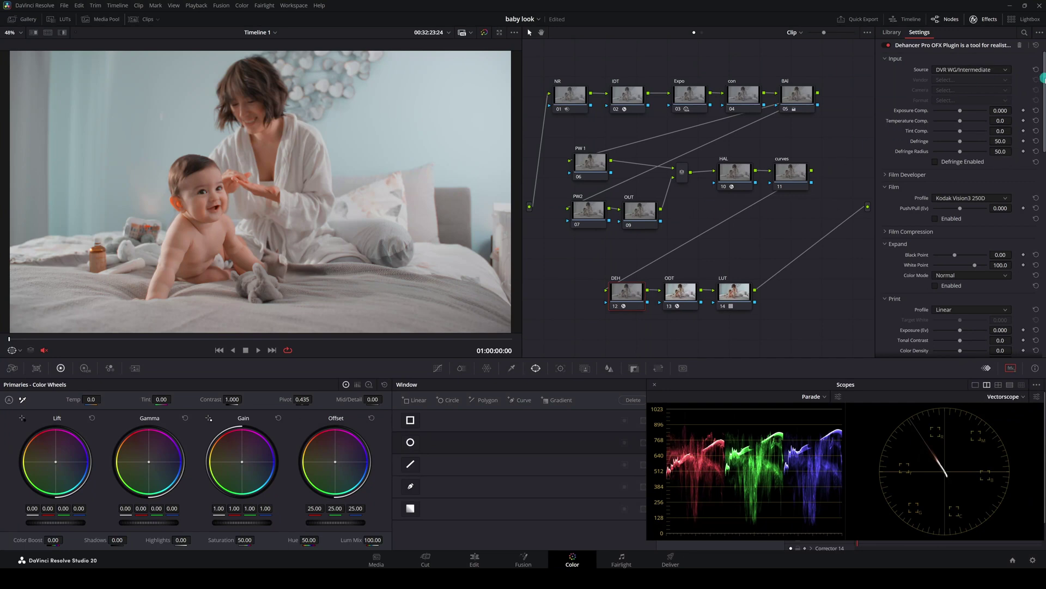
drag(1042, 78, 1043, 329)
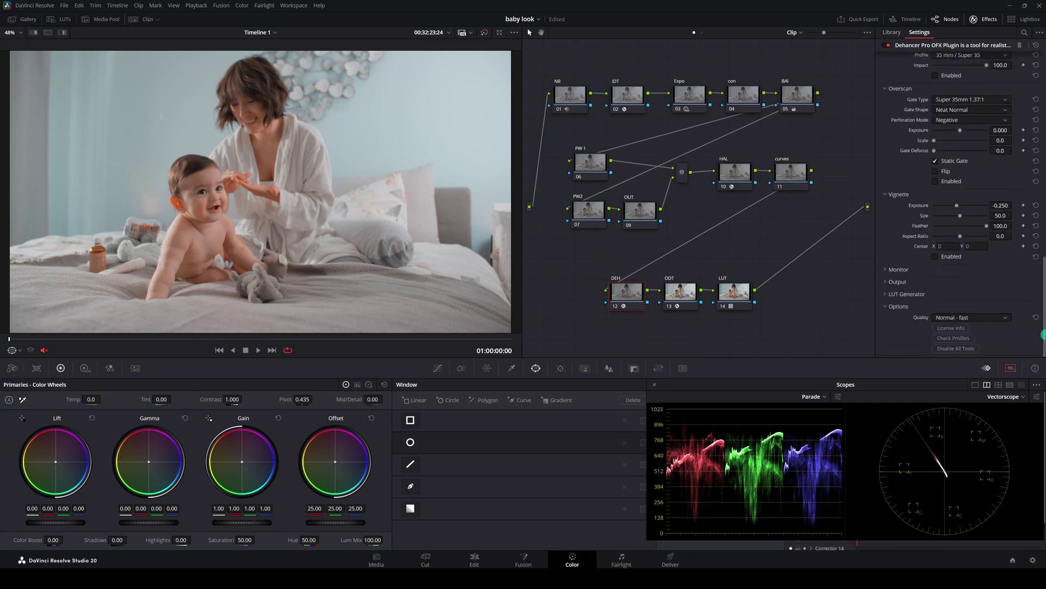
click(948, 319)
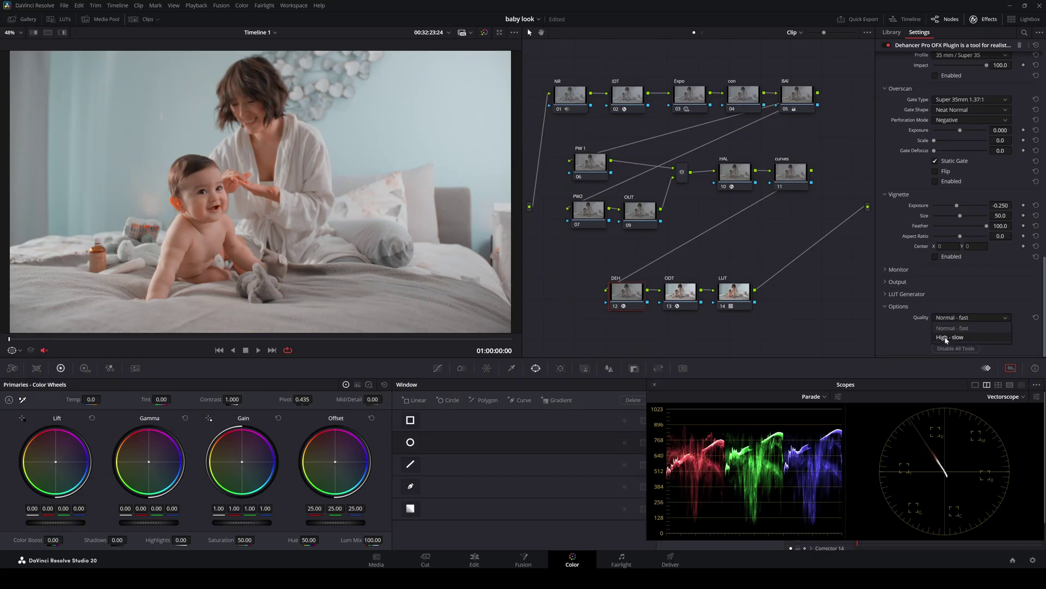
click(946, 337)
Step: Set the Dehancer print profile to Kodak 2383 Print Film and enable the Print effect
drag(1043, 304, 902, 148)
click(951, 146)
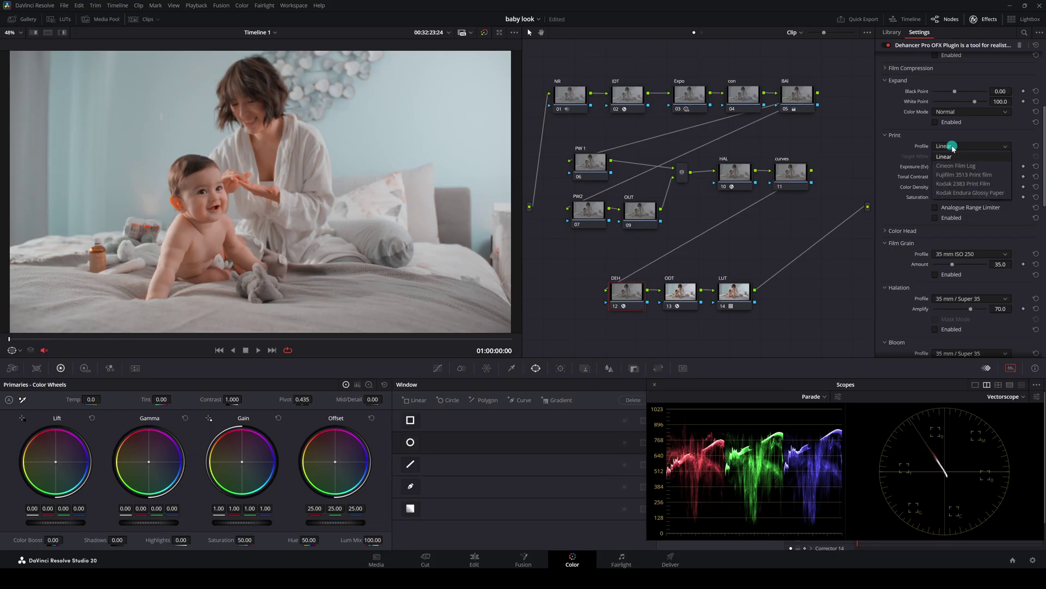
click(958, 185)
click(935, 218)
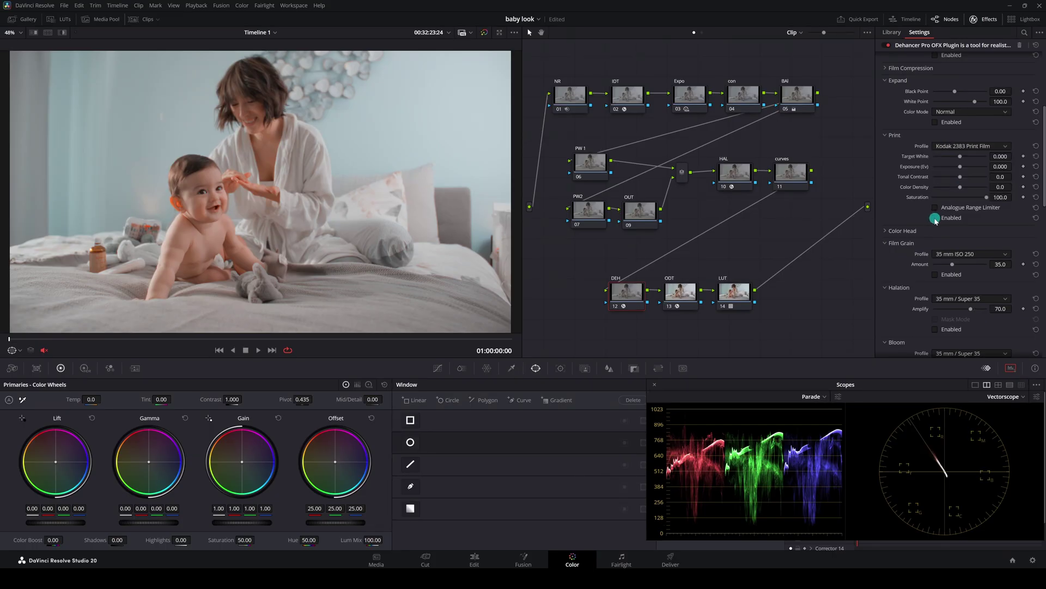
Step: Reduce Dehancer's output Total Impact to 50 and close the effect settings
scroll(934, 305, down, 10)
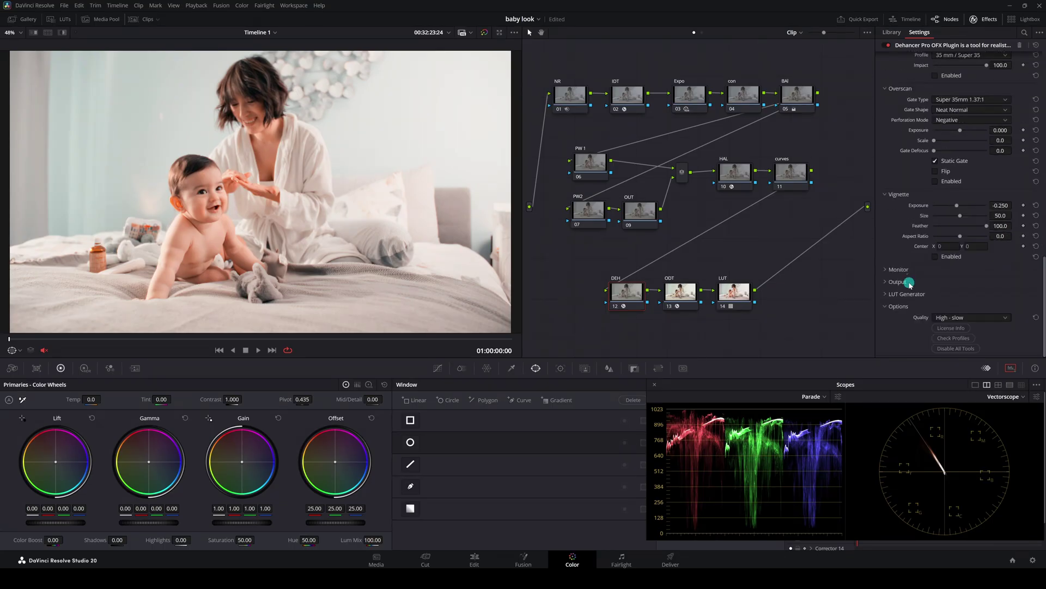
click(999, 294)
text(50)
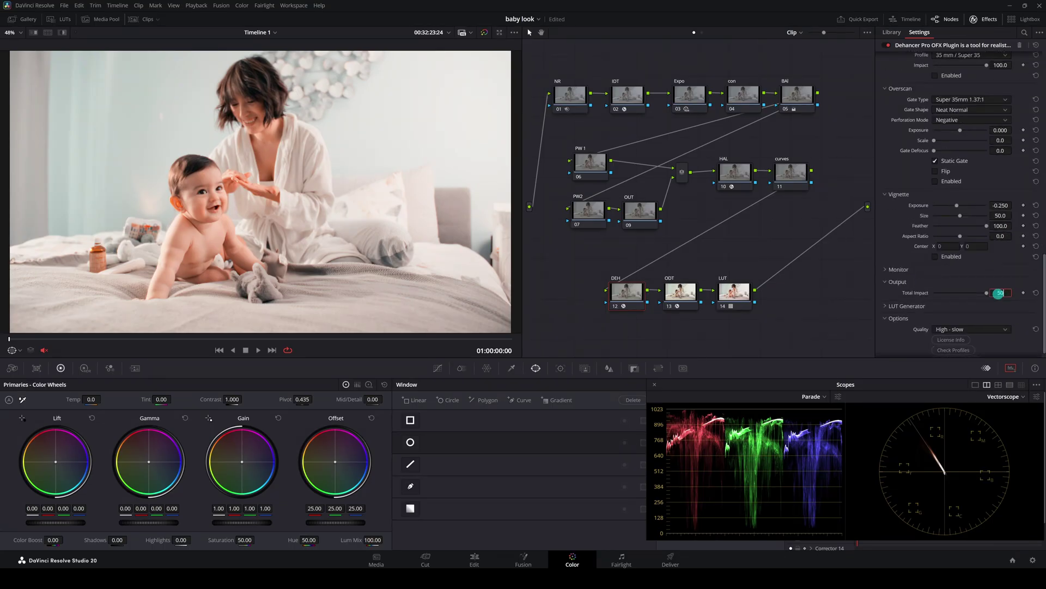
key(Return)
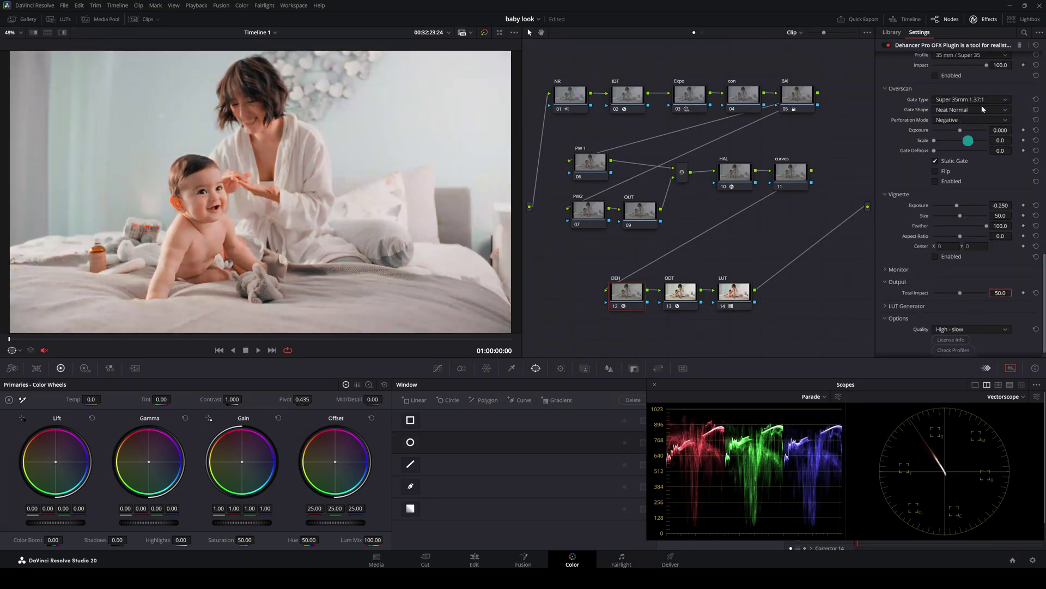
click(988, 19)
Step: Compare the image with the DEH node off and on, leave it enabled, and save the project
click(624, 308)
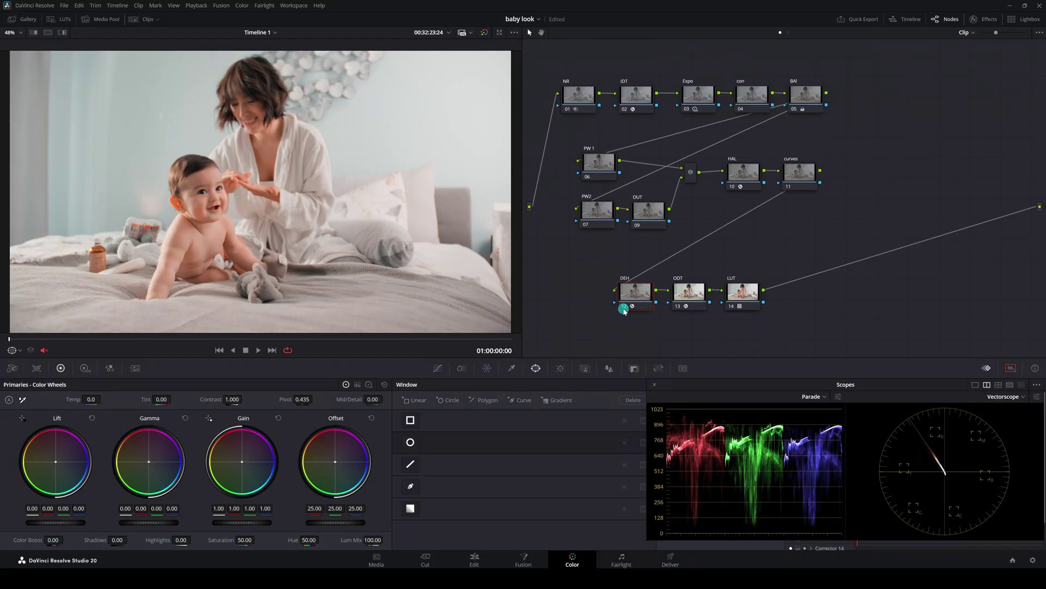
click(625, 309)
click(624, 309)
scroll(213, 210, down, 1)
click(200, 232)
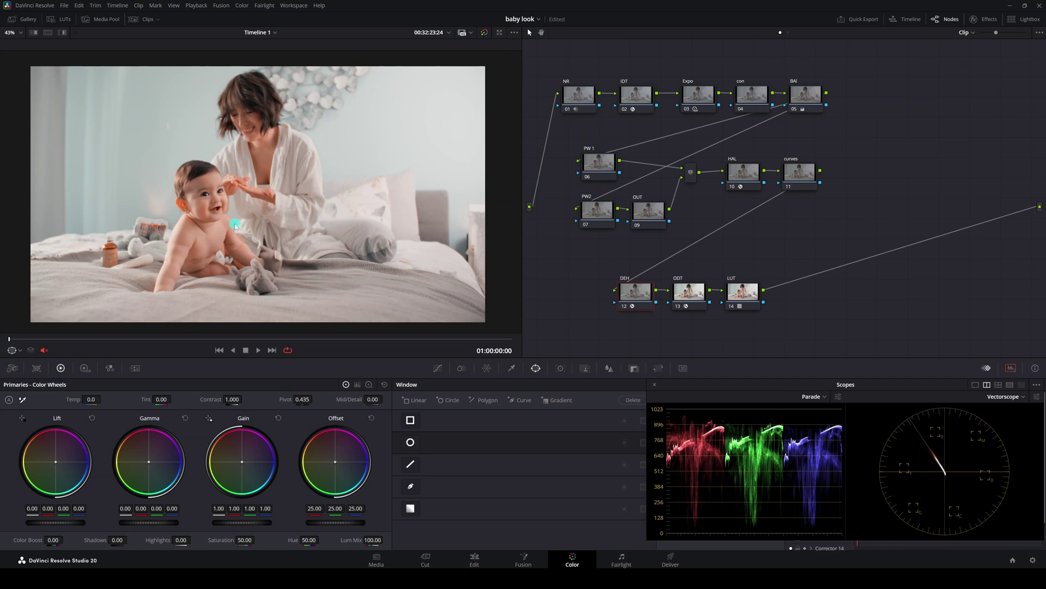
scroll(236, 225, up, 1)
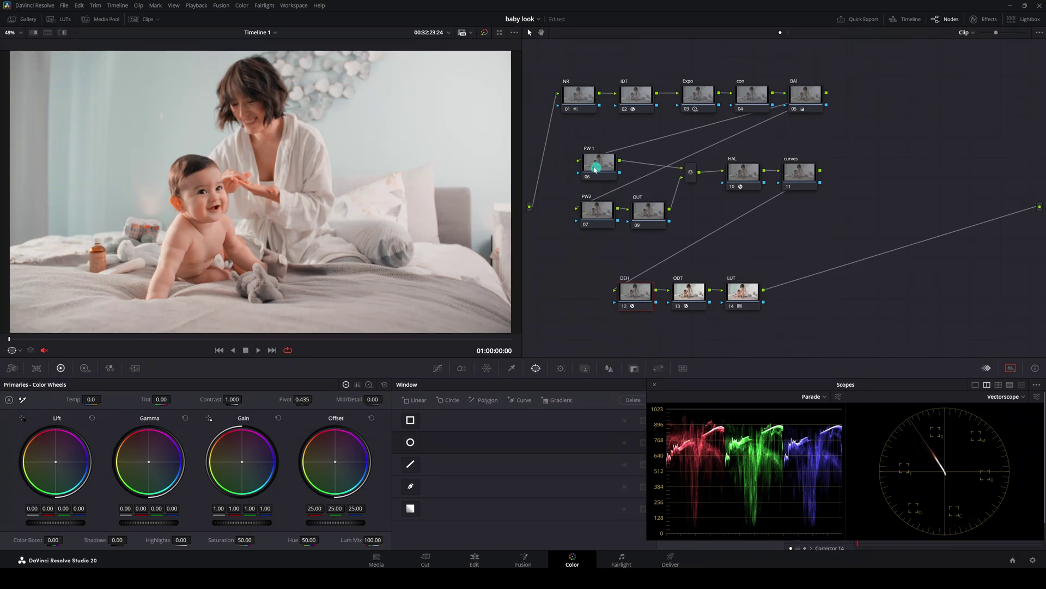
drag(571, 139, 686, 245)
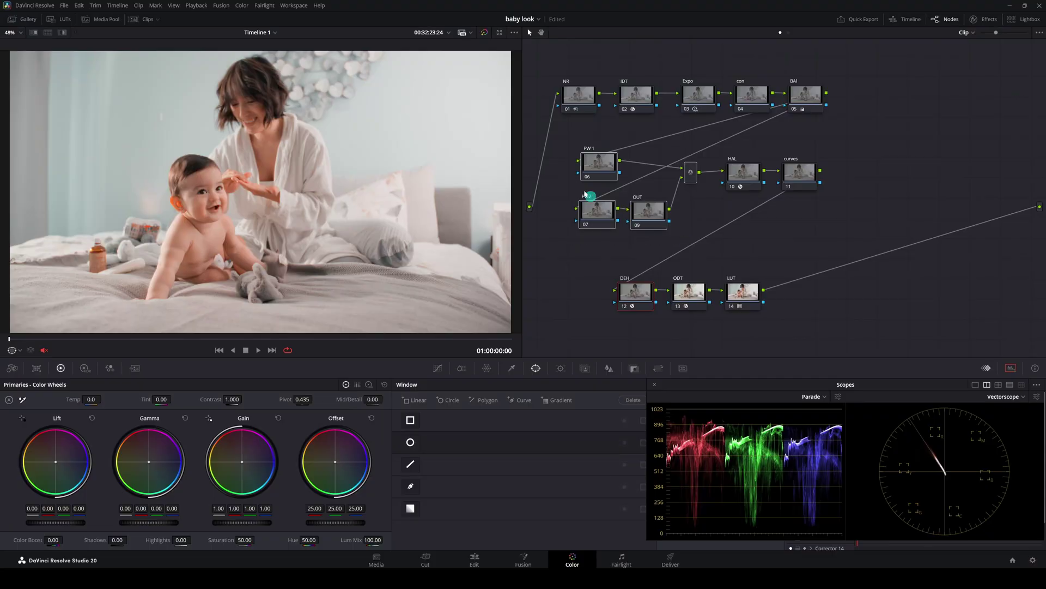
click(567, 146)
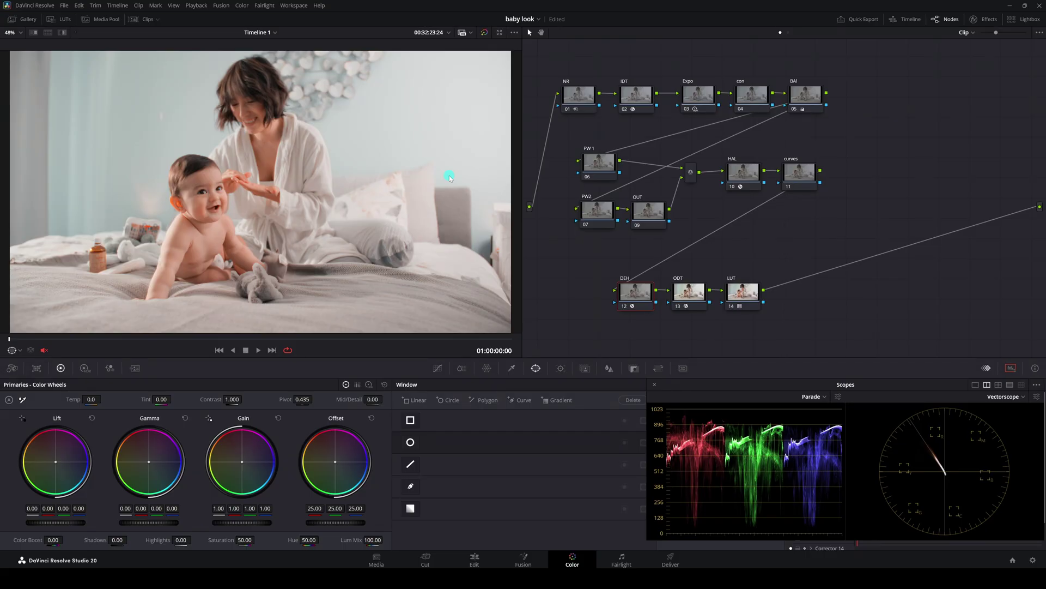
key(ctrl+s)
Step: Start a curve window on the PW 1 node, tracing from the bed's left edge up around the baby's back and head
click(602, 171)
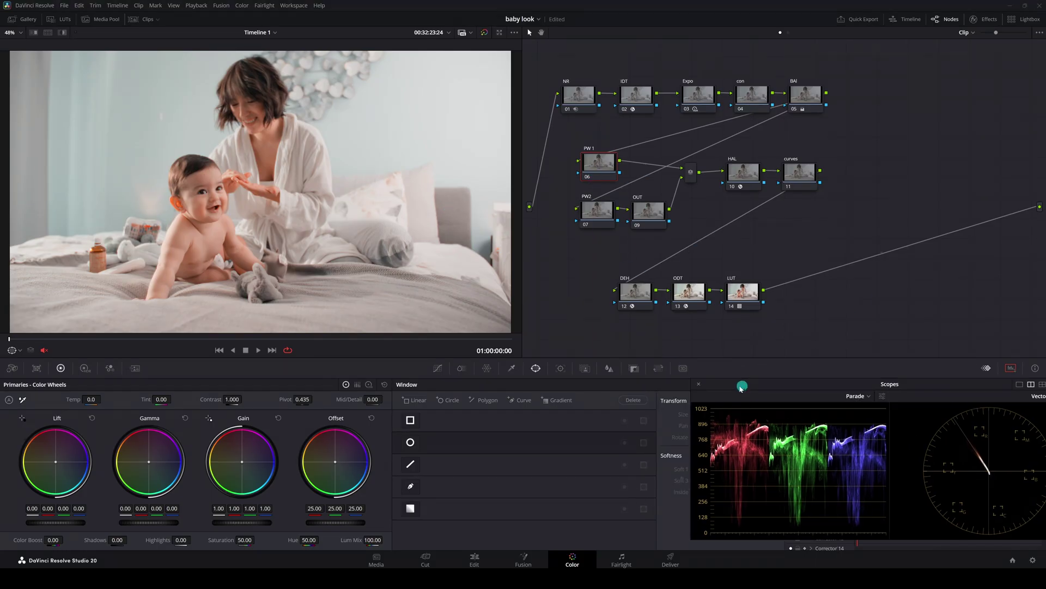
click(519, 404)
scroll(192, 256, down, 1)
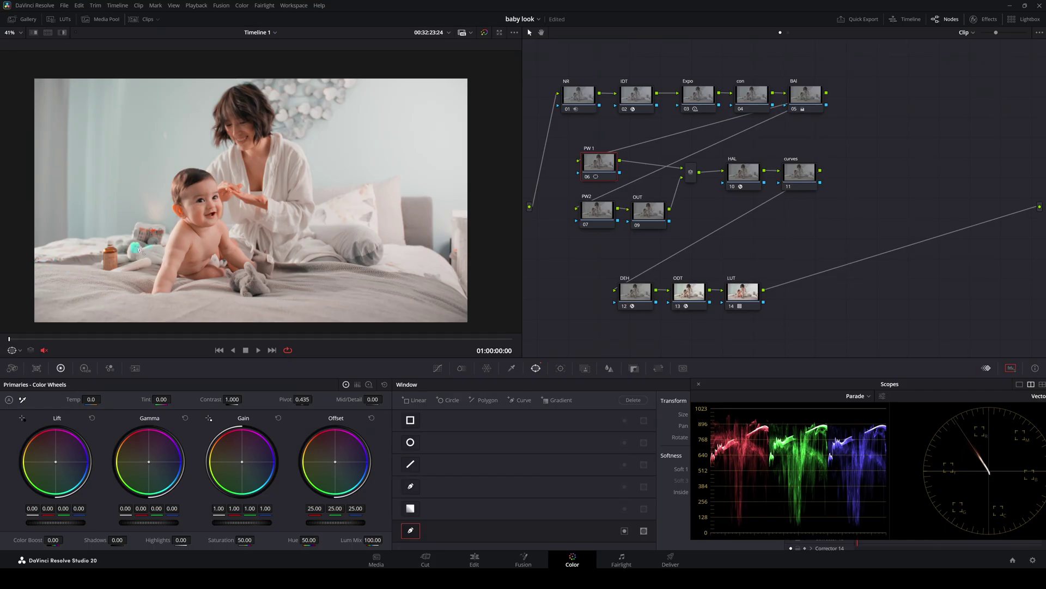
drag(146, 268, 158, 245)
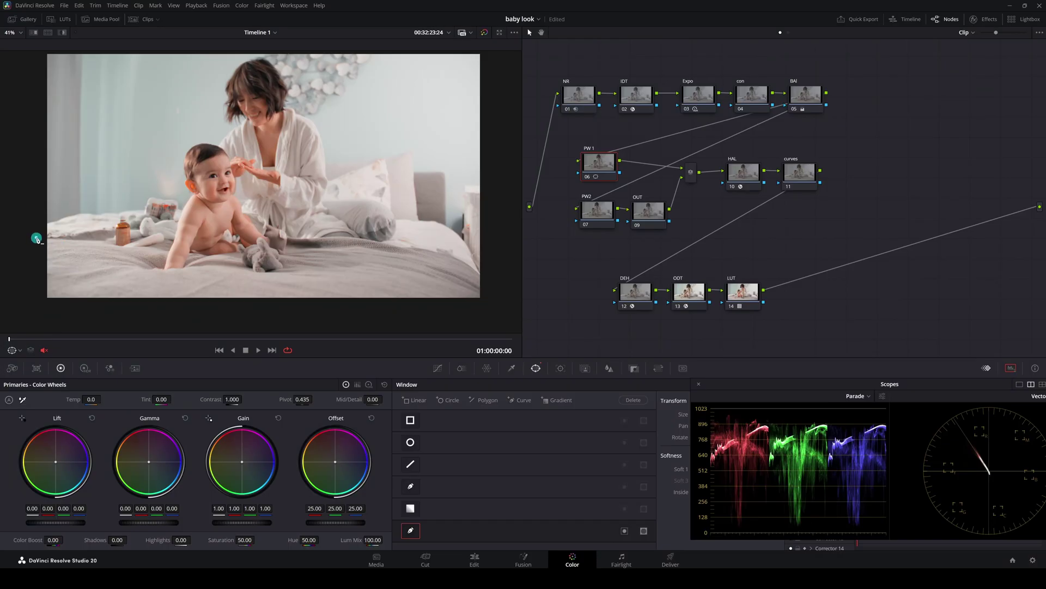
click(36, 238)
click(108, 244)
click(168, 243)
click(173, 234)
click(186, 196)
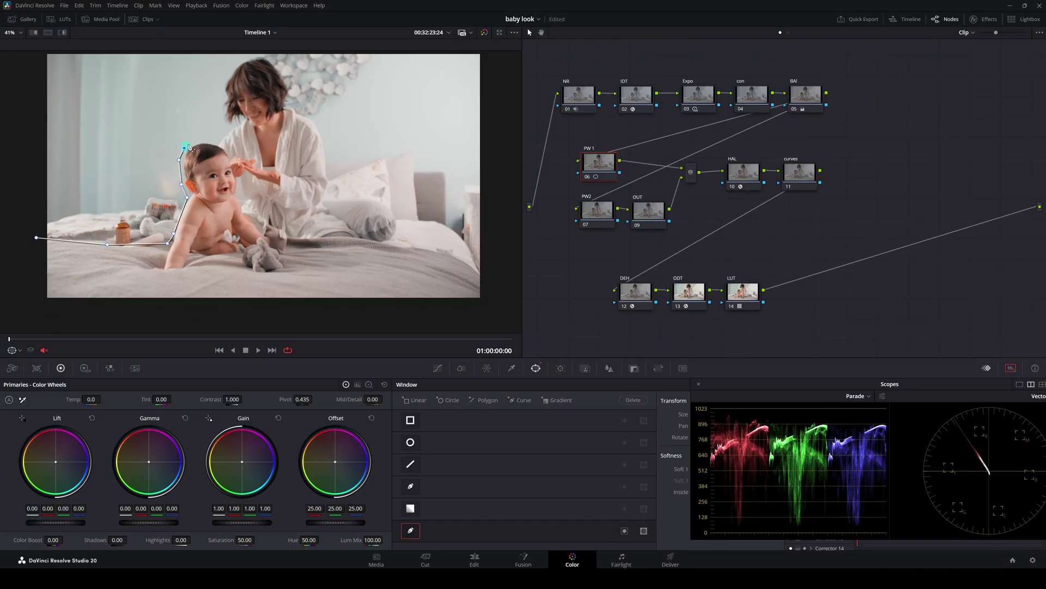
click(201, 138)
click(215, 139)
Step: Extend the curve around the mother's head and shoulder, and play the clip to 01:00:00:12 to check the subjects' movement
drag(261, 133, 256, 204)
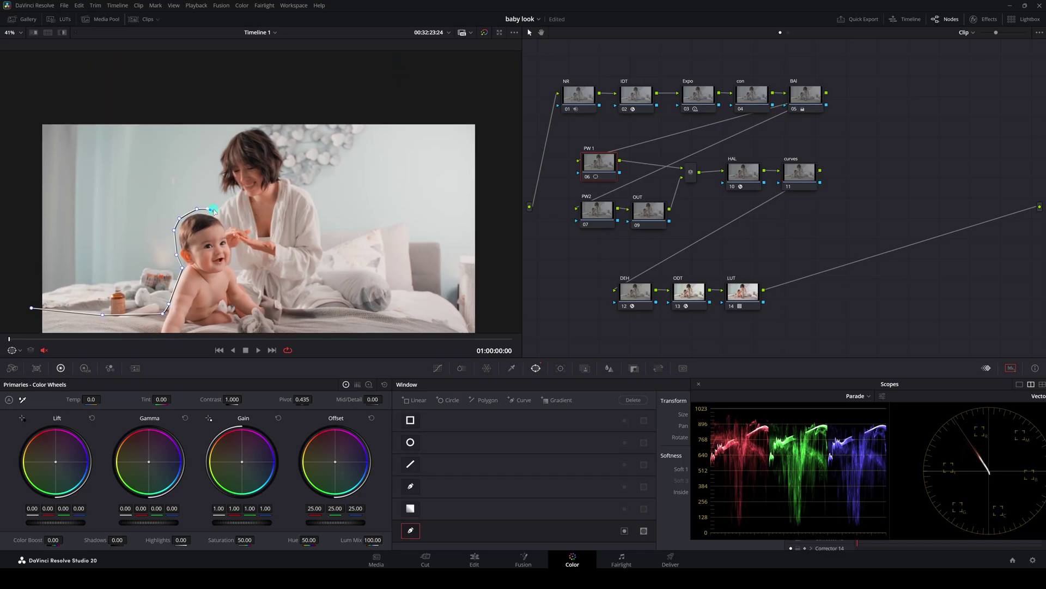
click(225, 197)
click(218, 182)
click(219, 171)
click(218, 153)
click(237, 128)
click(259, 122)
click(283, 145)
click(290, 163)
click(290, 172)
click(314, 194)
click(324, 215)
click(326, 243)
key(space)
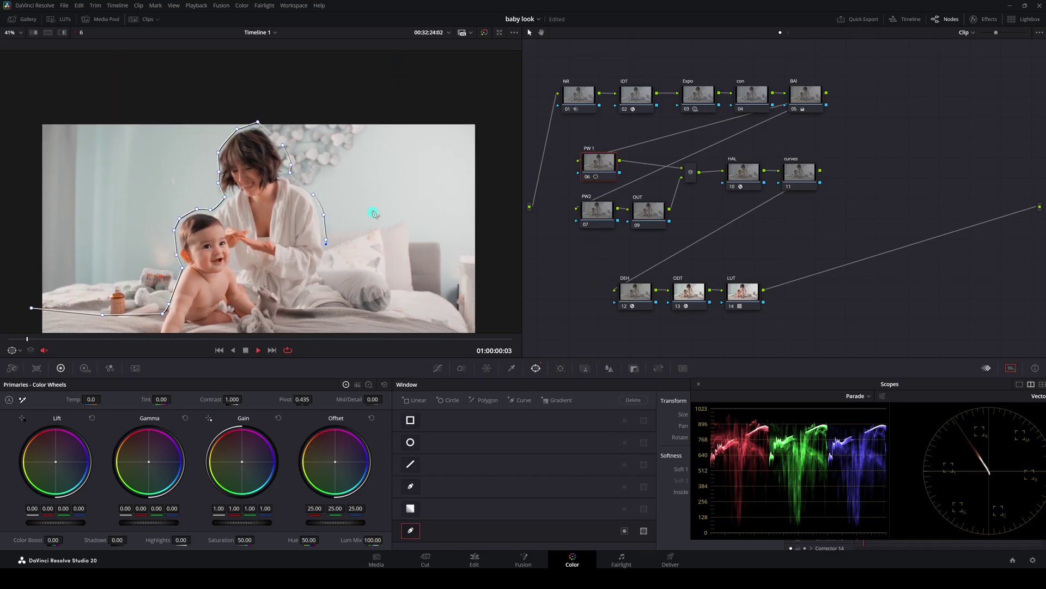
key(space)
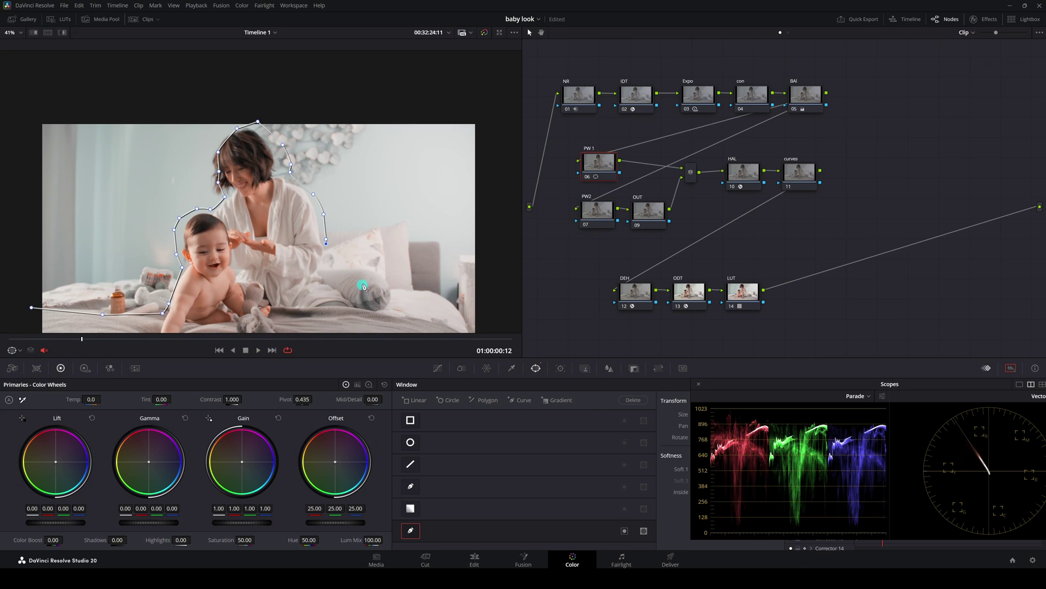
Step: Continue the curve around the gray pillow and along the bed, closing the window below the frame
drag(362, 287, 363, 218)
click(327, 192)
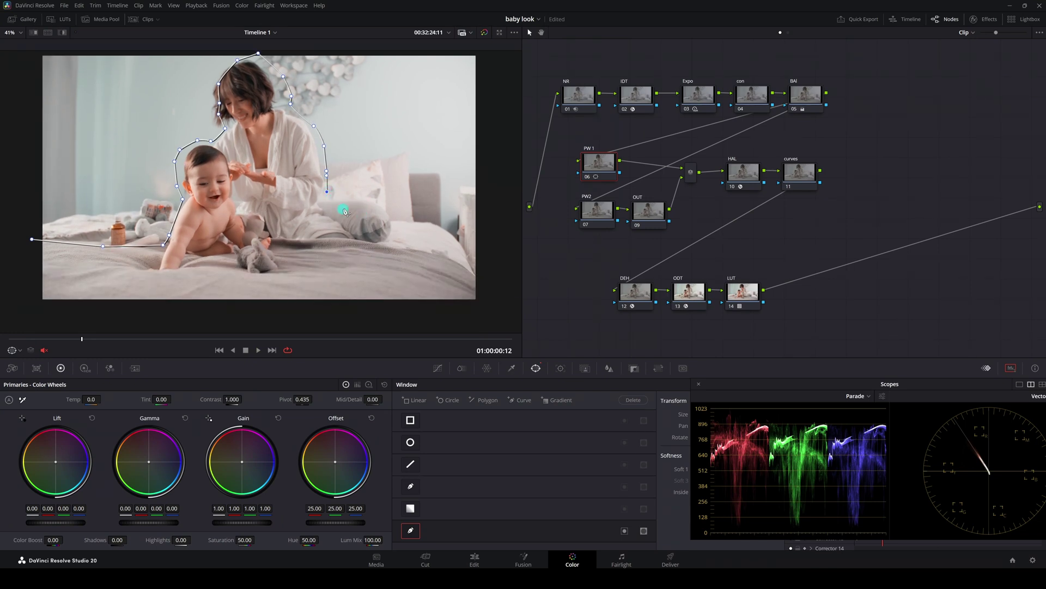
click(362, 202)
click(393, 213)
click(392, 243)
click(476, 273)
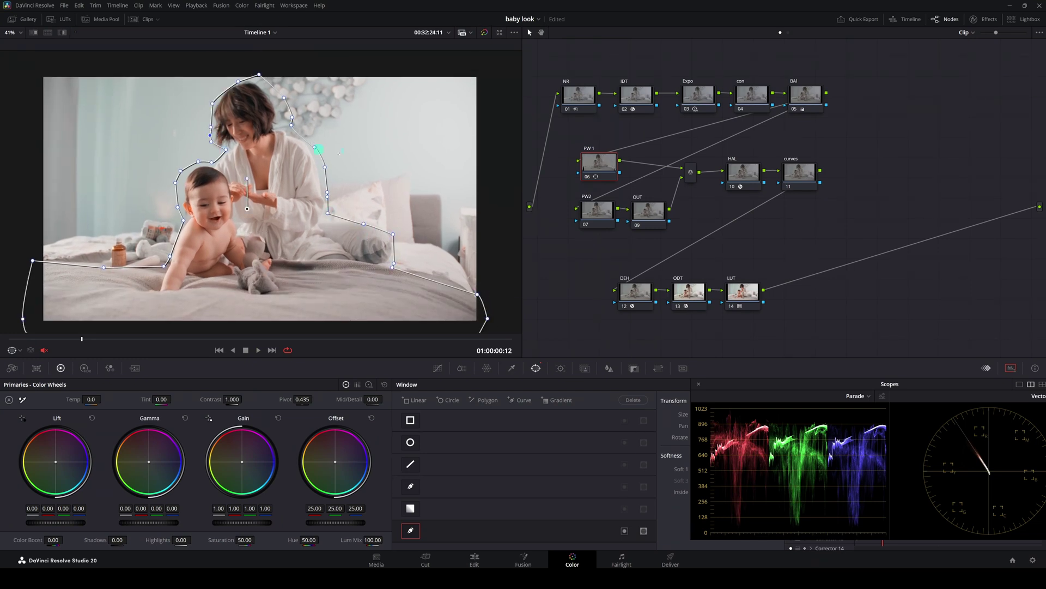
scroll(345, 210, down, 2)
drag(335, 282, 329, 275)
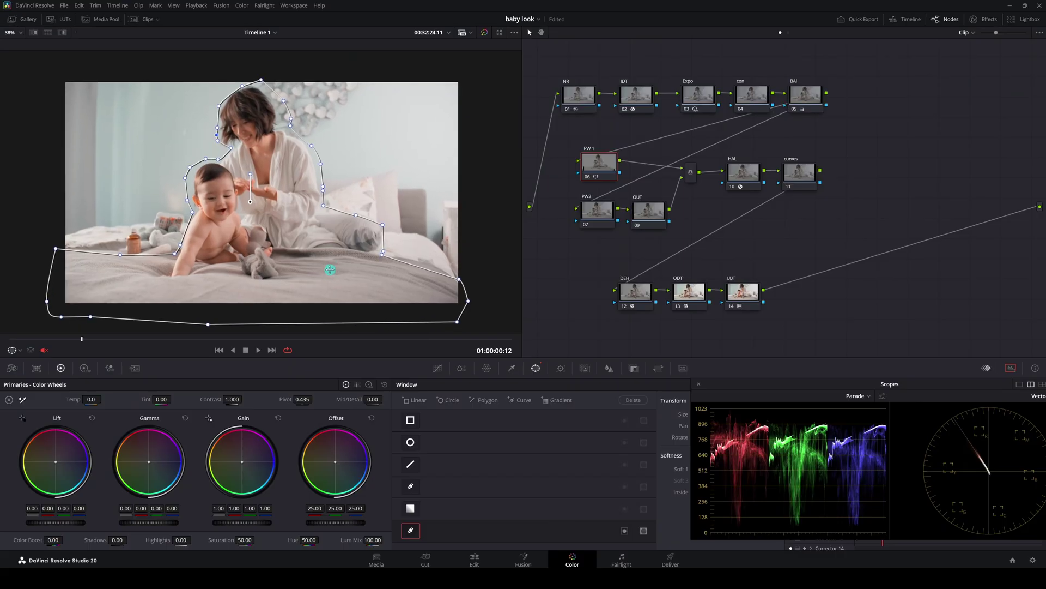
Step: Set the window's softness to Soft 1 3.84, Inside 2.68 and Outside 1.44, and invert the window
drag(730, 384, 902, 392)
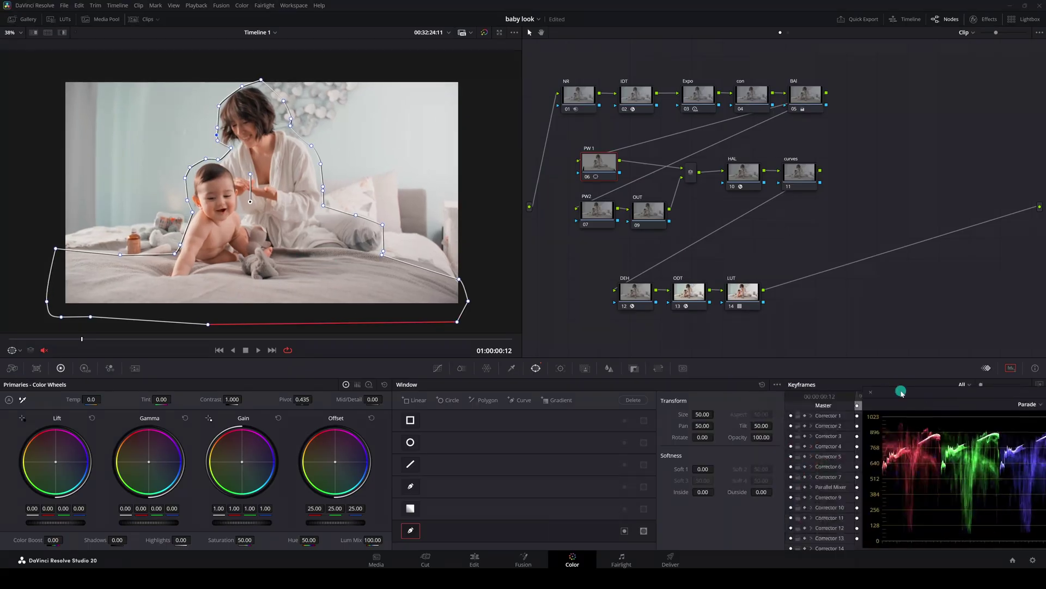
drag(707, 470, 759, 469)
drag(699, 493, 787, 493)
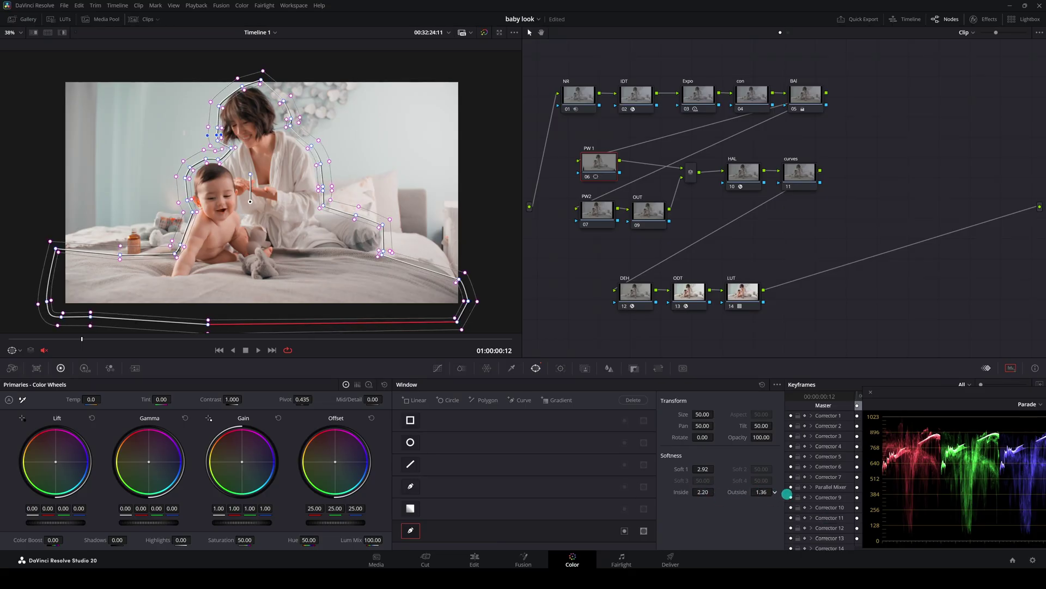
drag(701, 470, 763, 493)
scroll(249, 249, up, 1)
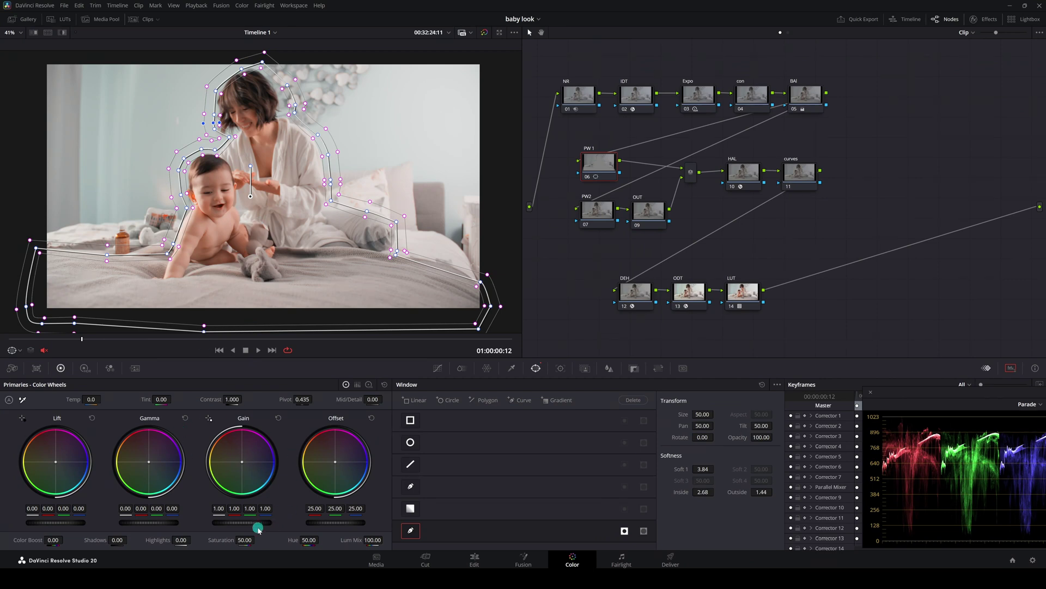
Step: Lower the PW 1 node's gain to 0.89 and toggle the node off and on to compare the background
drag(258, 525, 186, 528)
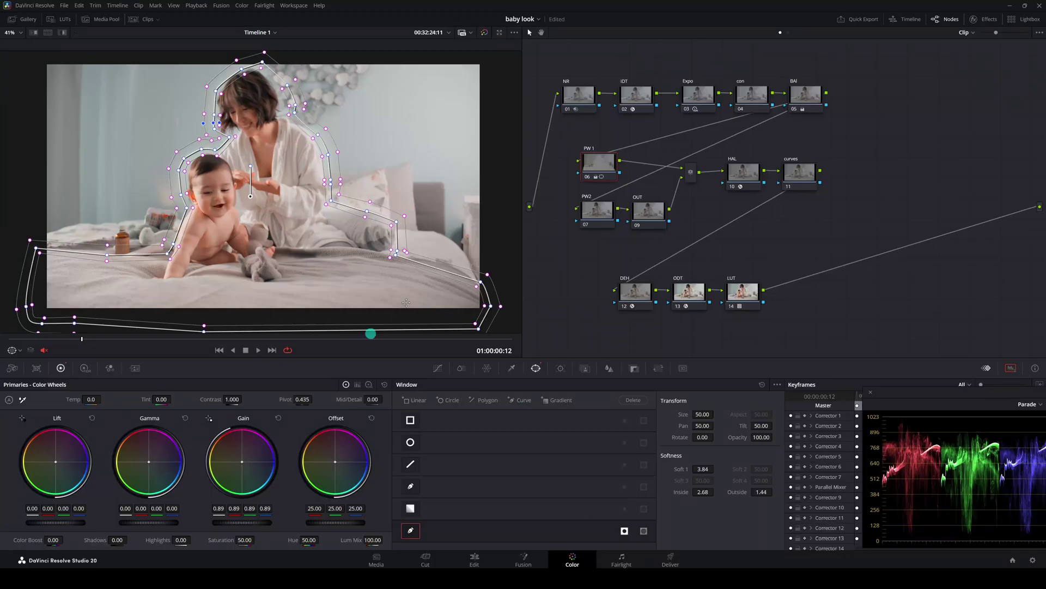
click(588, 178)
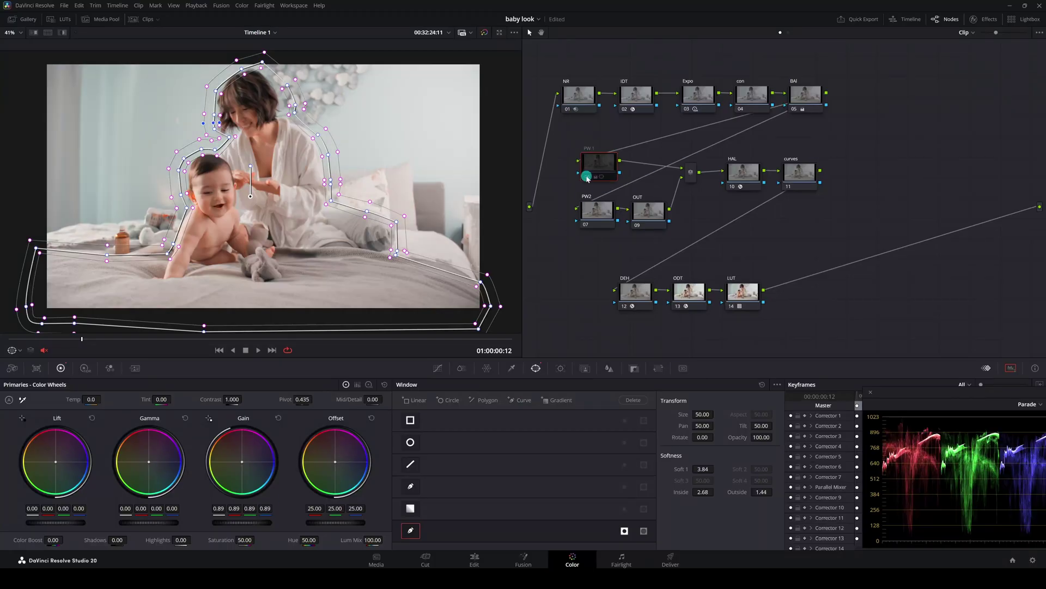
click(588, 179)
click(588, 178)
click(588, 178)
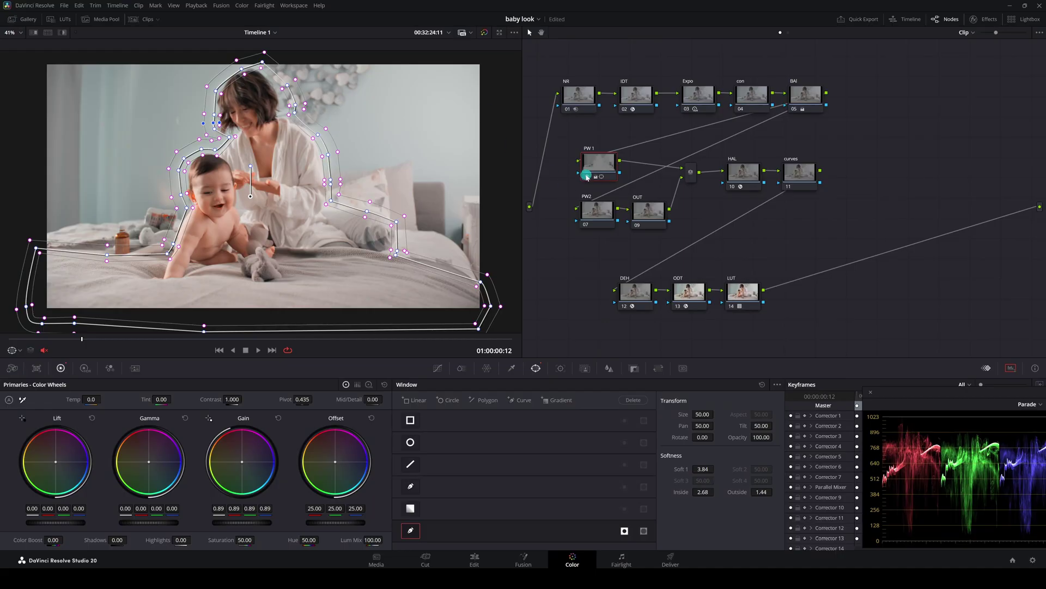
click(586, 177)
click(586, 177)
Step: Increase the PW 1 curve window's softness to Soft 1 24.12, Inside 5.54 and Outside 3.24
click(596, 212)
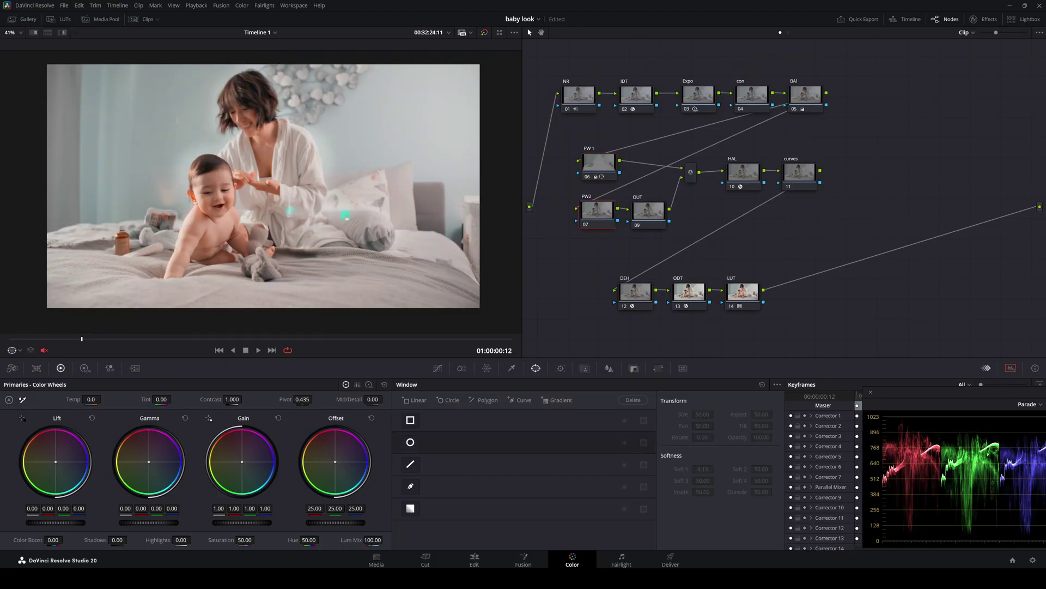
scroll(217, 151, up, 2)
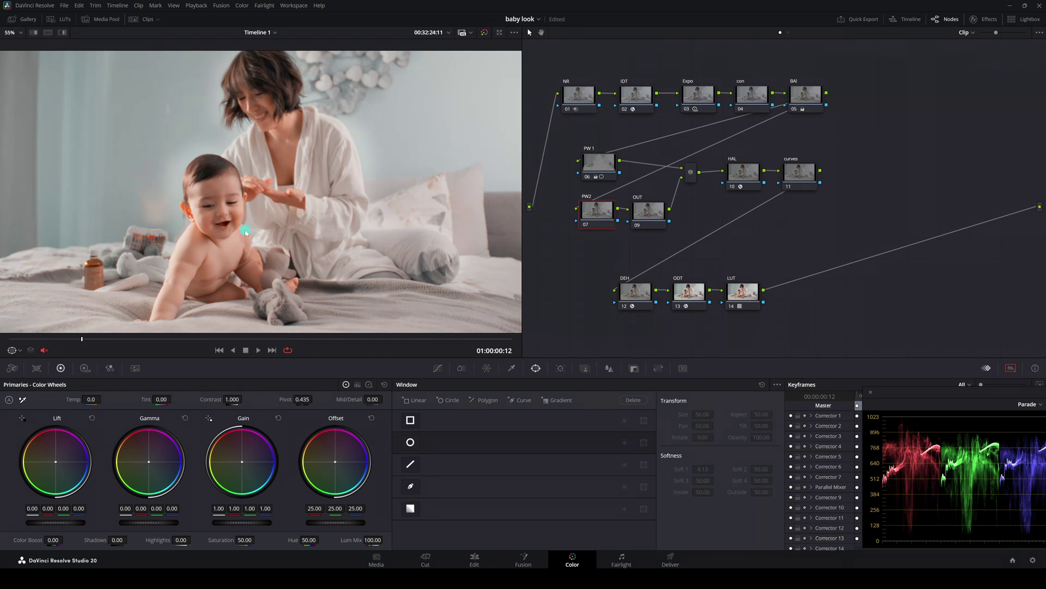
scroll(260, 205, down, 1)
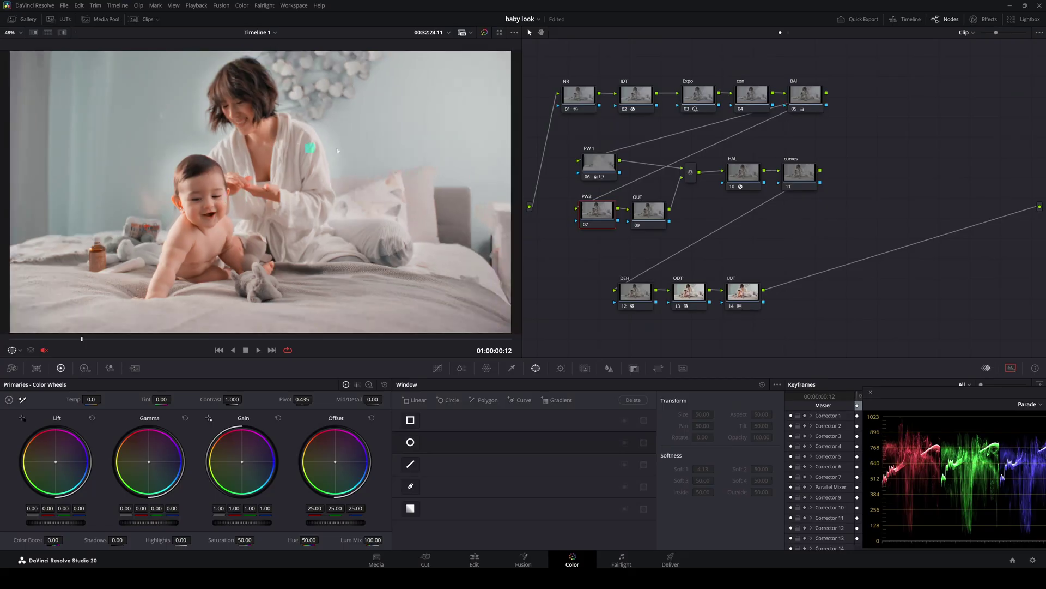
click(602, 165)
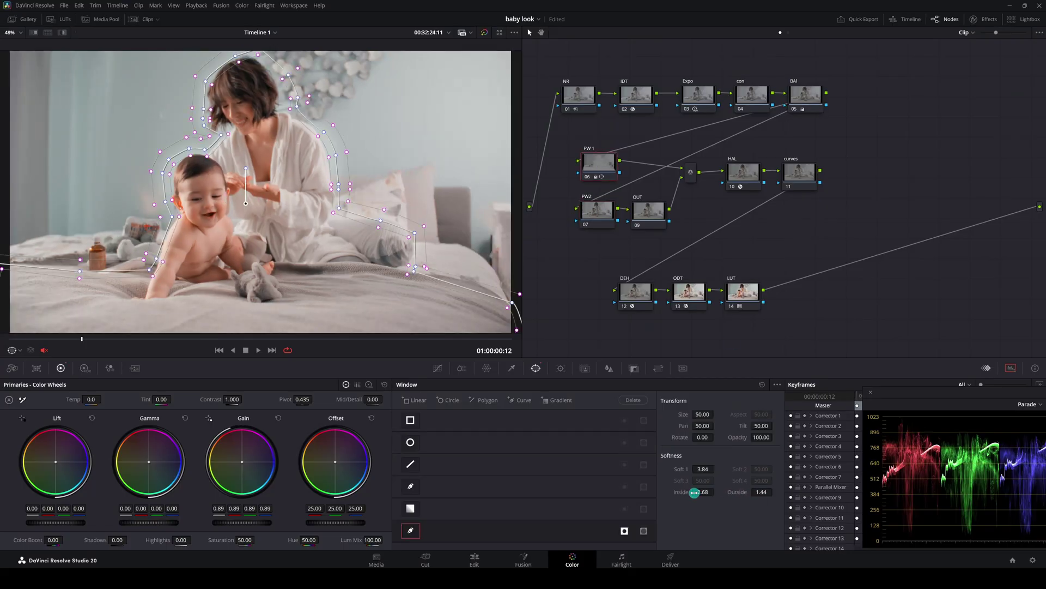
drag(698, 492, 794, 489)
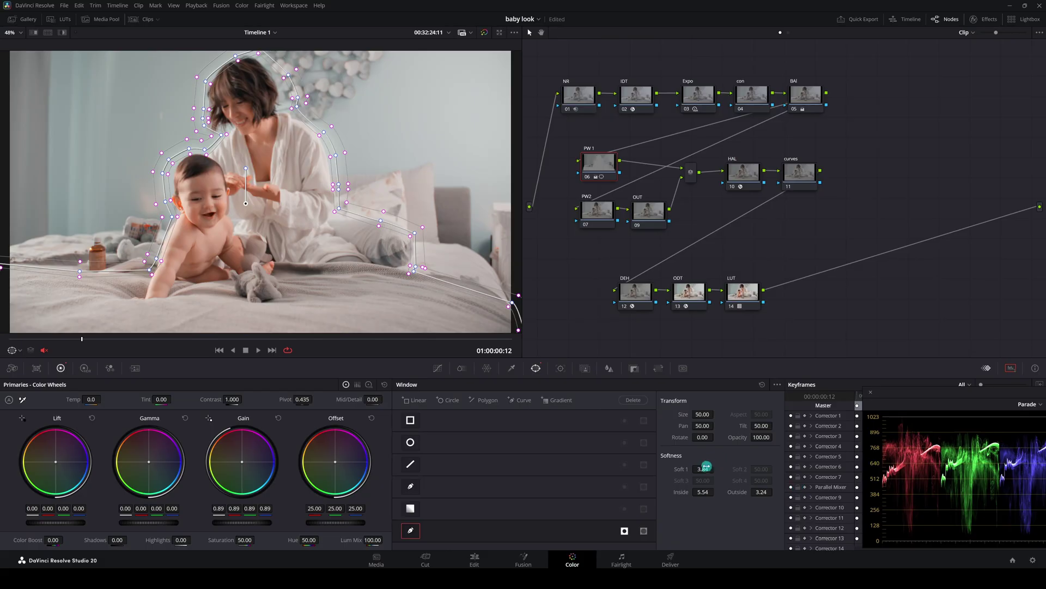
drag(704, 467, 942, 467)
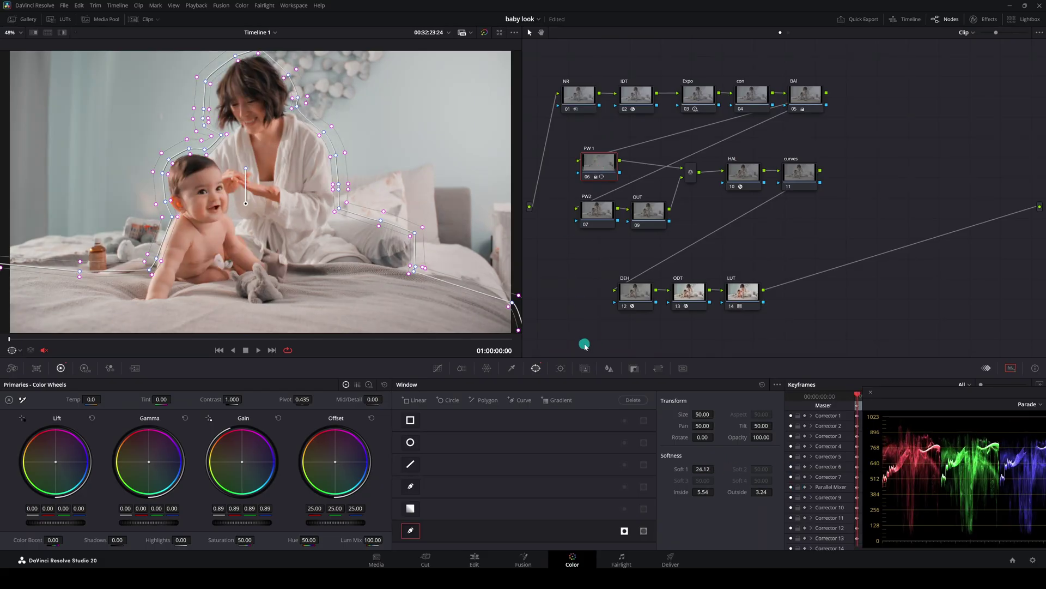
Step: Return to the clip's first frame and open the window tracker for the PW 1 node
scroll(371, 259, down, 2)
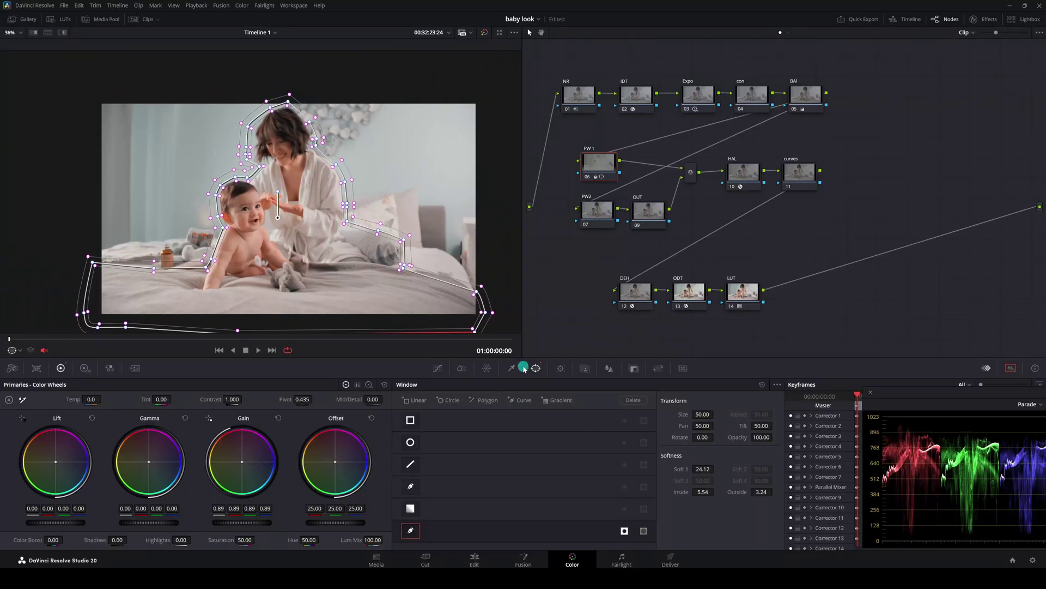
drag(30, 340, 2, 339)
click(562, 372)
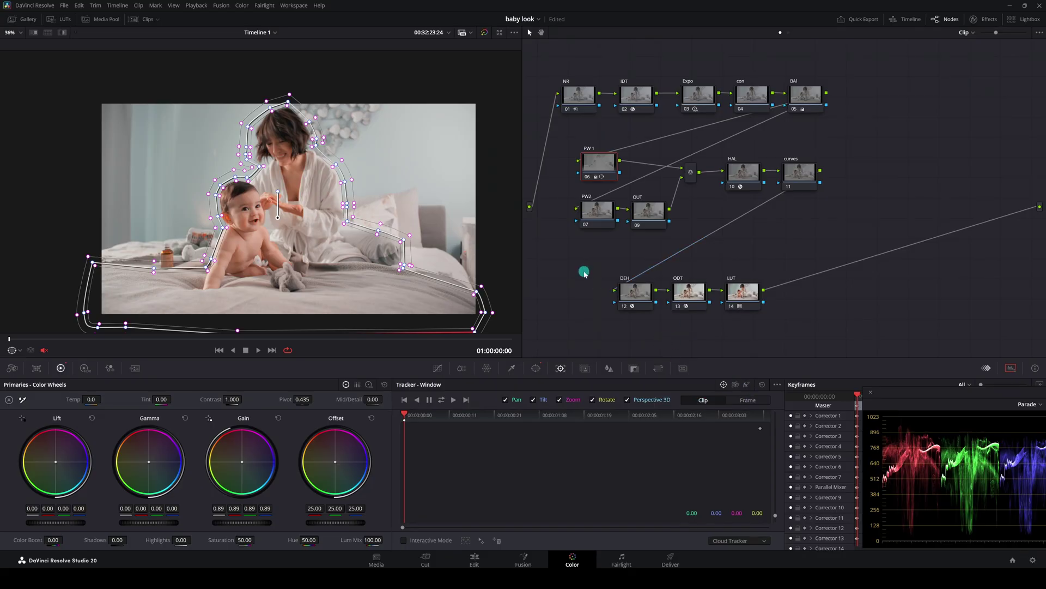
Step: Add a circle window to PW2 around mother and baby with Size 55.58, Aspect 37.92, Pan 48.47, Tilt 50.17 and Soft 1 24.71
click(594, 213)
click(531, 372)
key(shift+z)
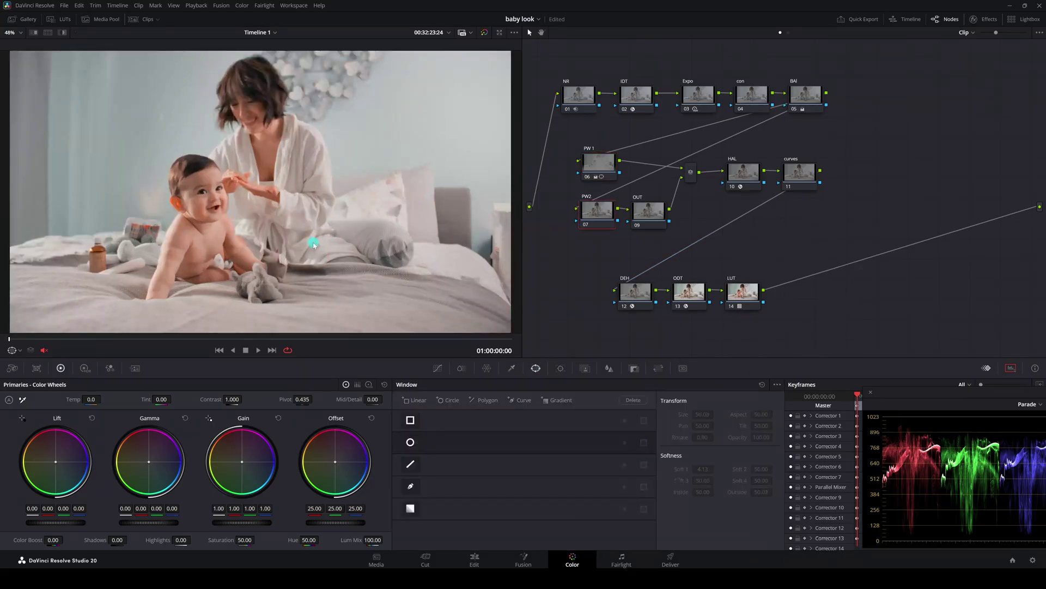
scroll(313, 244, down, 1)
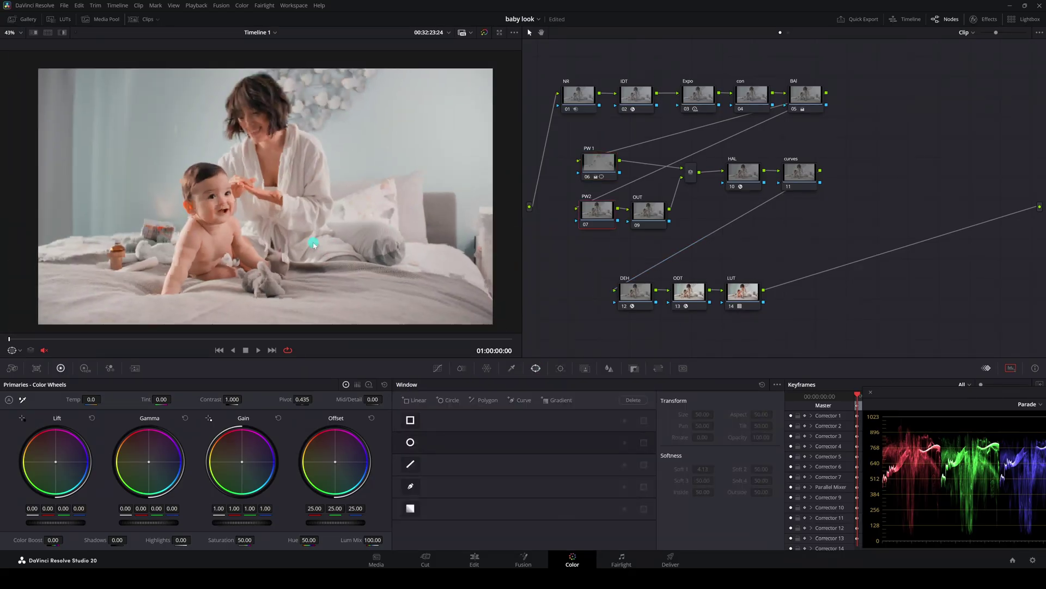
click(410, 443)
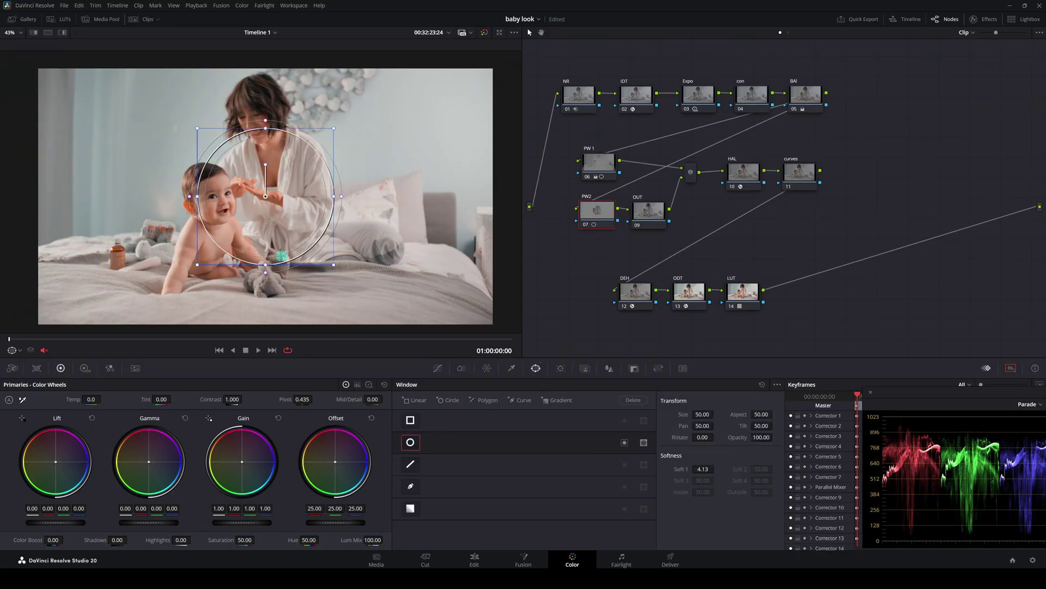
scroll(256, 218, down, 1)
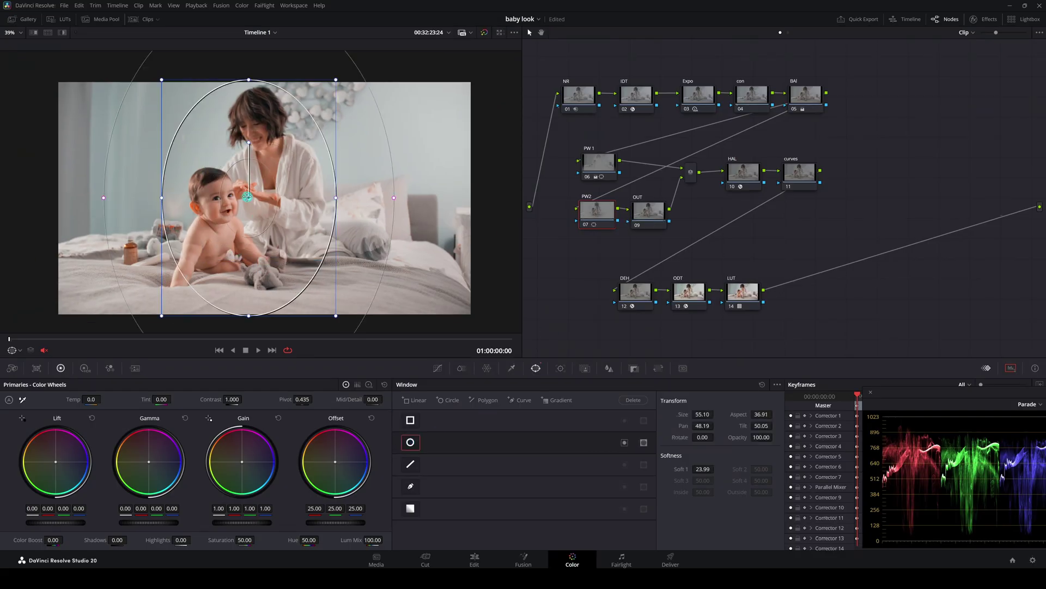
drag(248, 197, 252, 197)
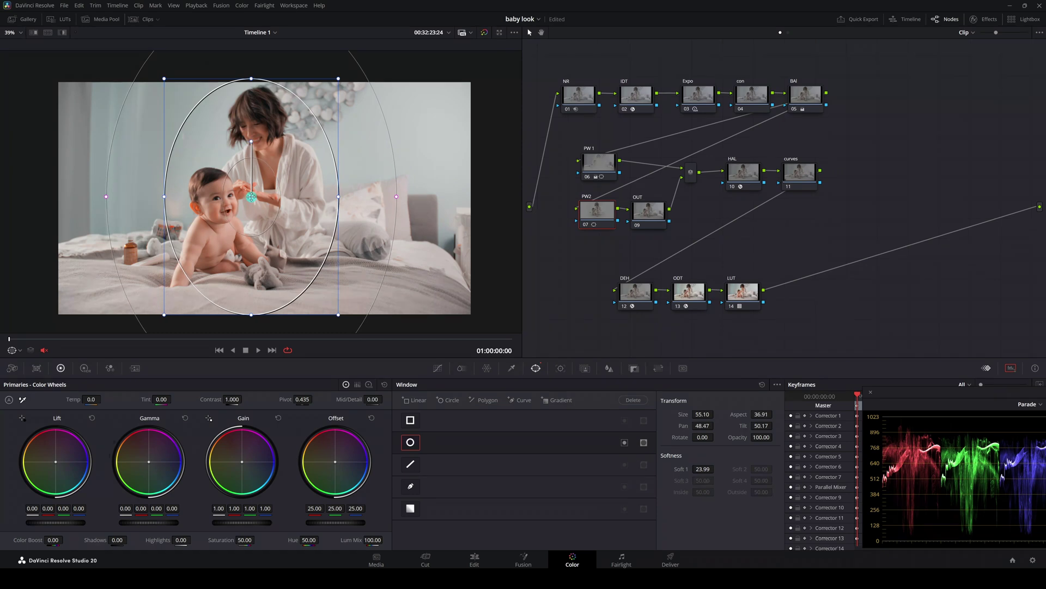
drag(339, 198, 342, 198)
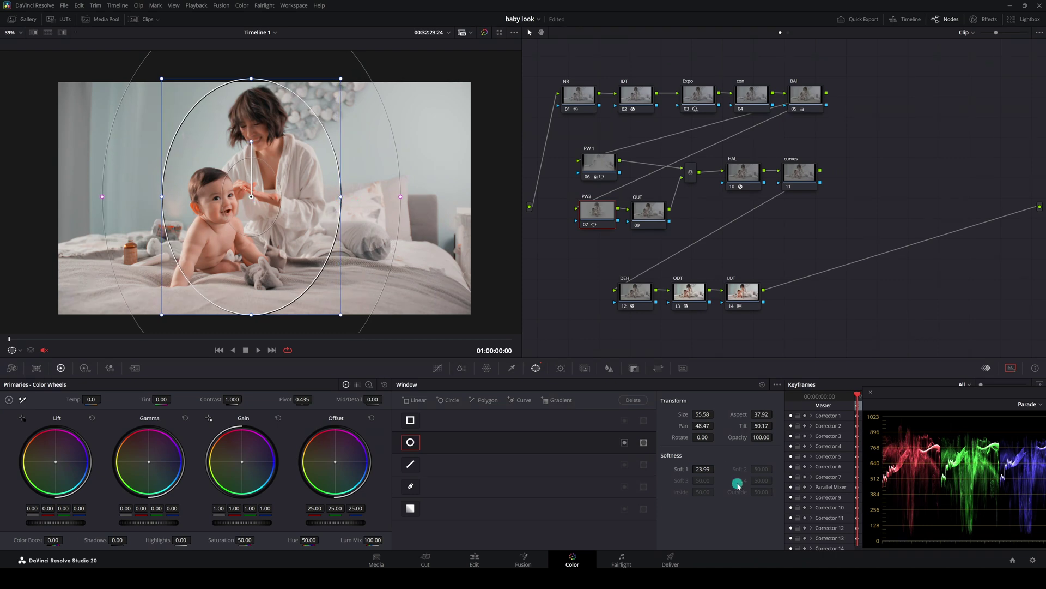
drag(700, 468, 714, 469)
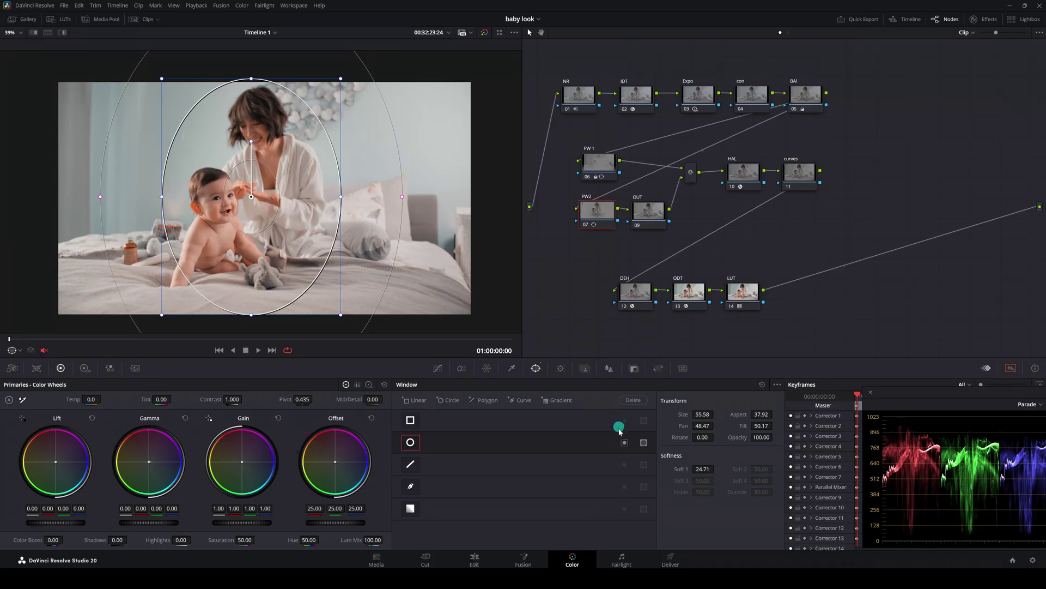
Step: Invert the PW2 circle window and darken the surroundings with gamma at -0.01 and gain at 0.89
click(624, 442)
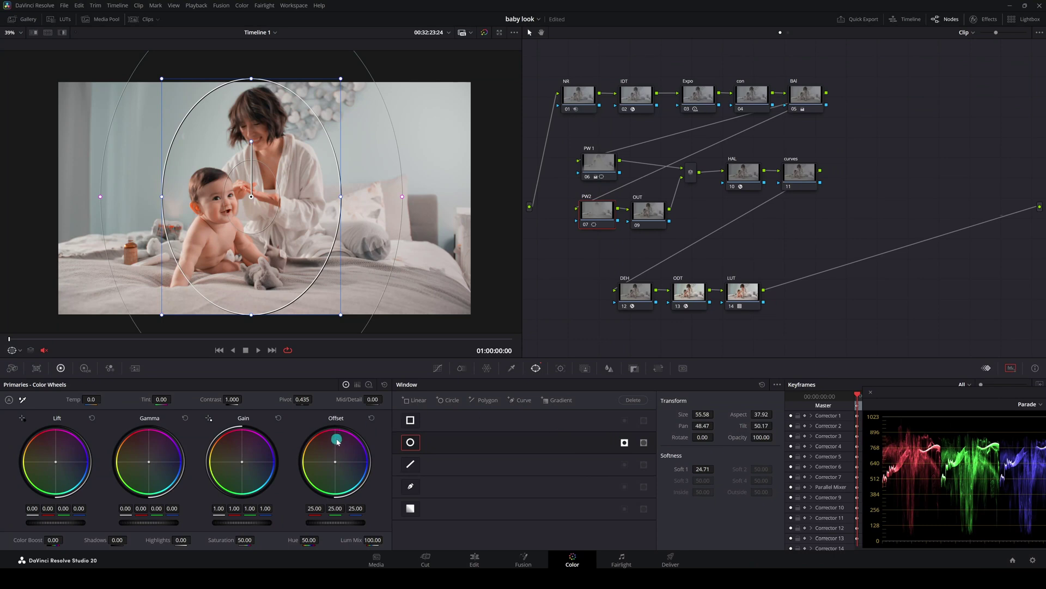
drag(152, 524, 130, 525)
drag(285, 525, 194, 521)
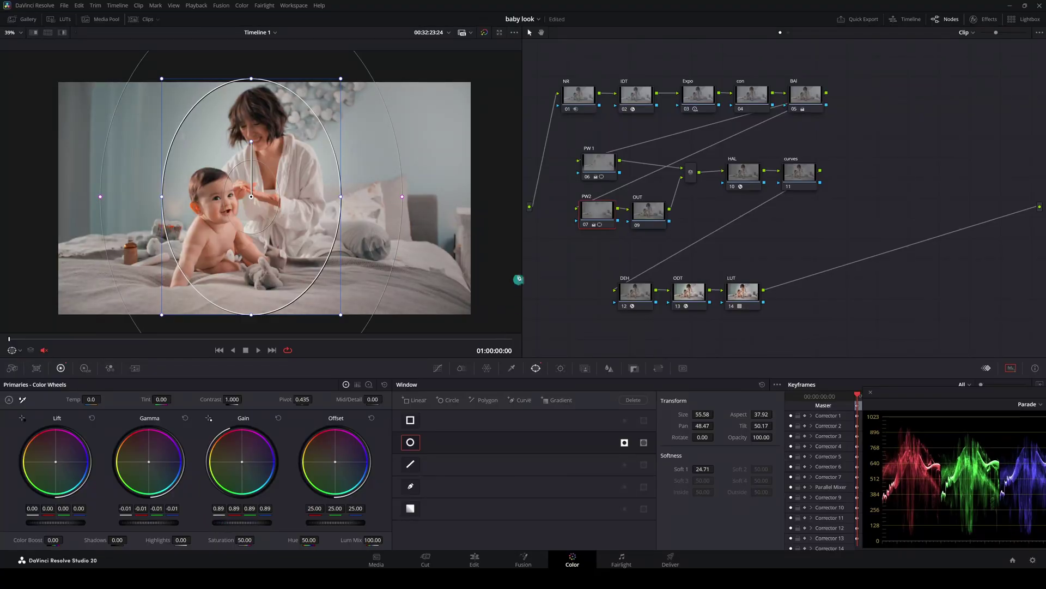
Step: Raise the gain of outside node 09 to 1.04 and toggle the node off and on to compare
click(647, 215)
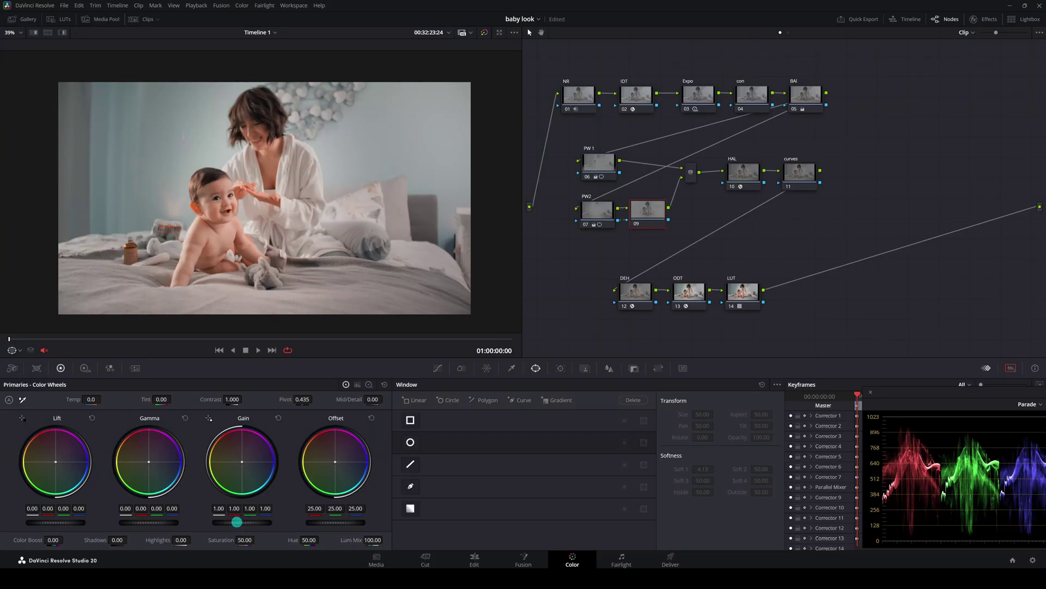
drag(237, 521, 277, 513)
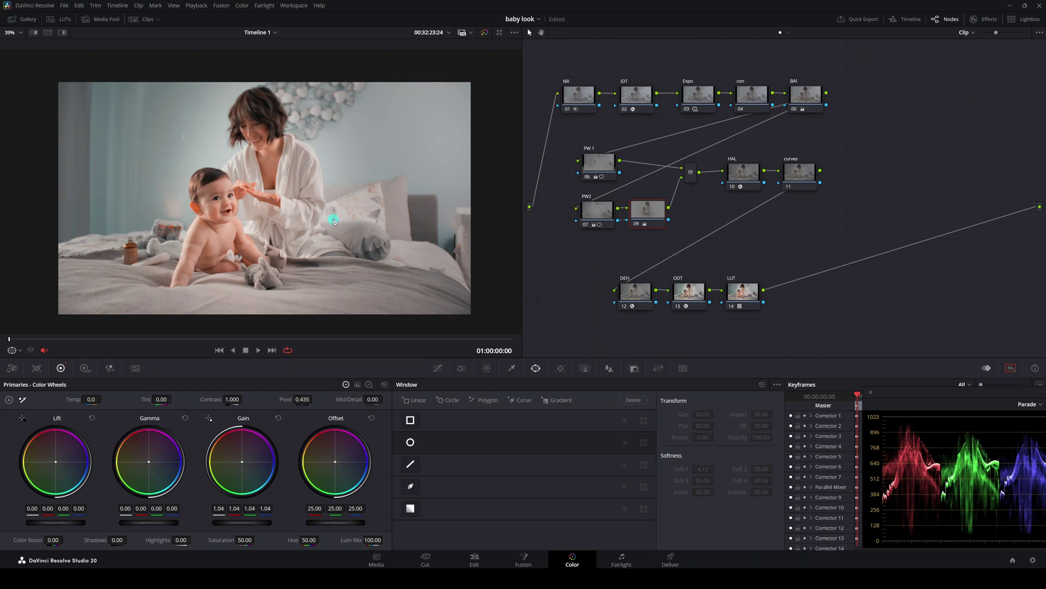
scroll(331, 226, up, 1)
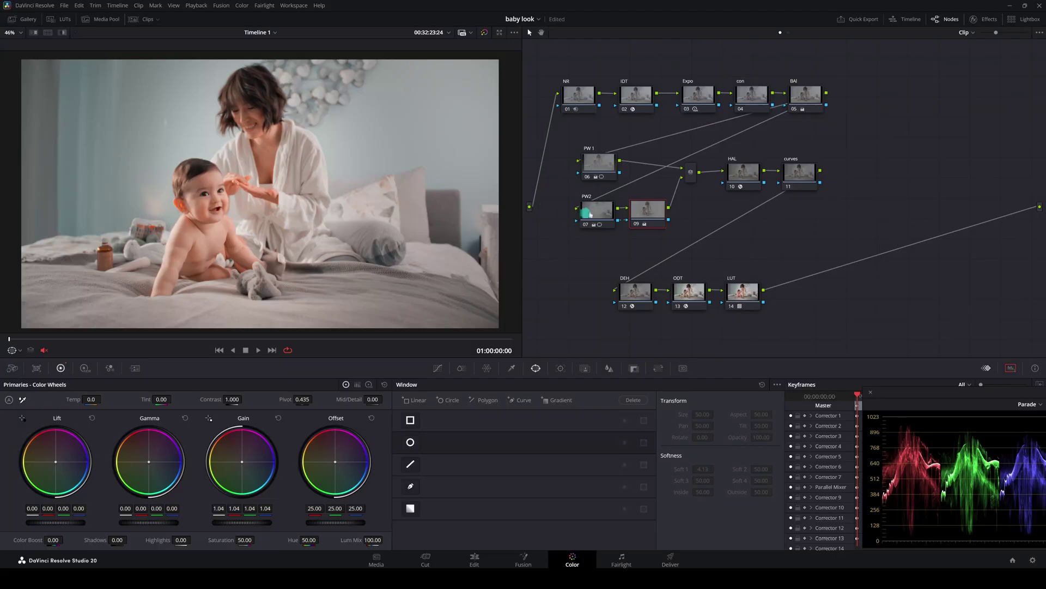
click(638, 226)
click(637, 226)
click(636, 225)
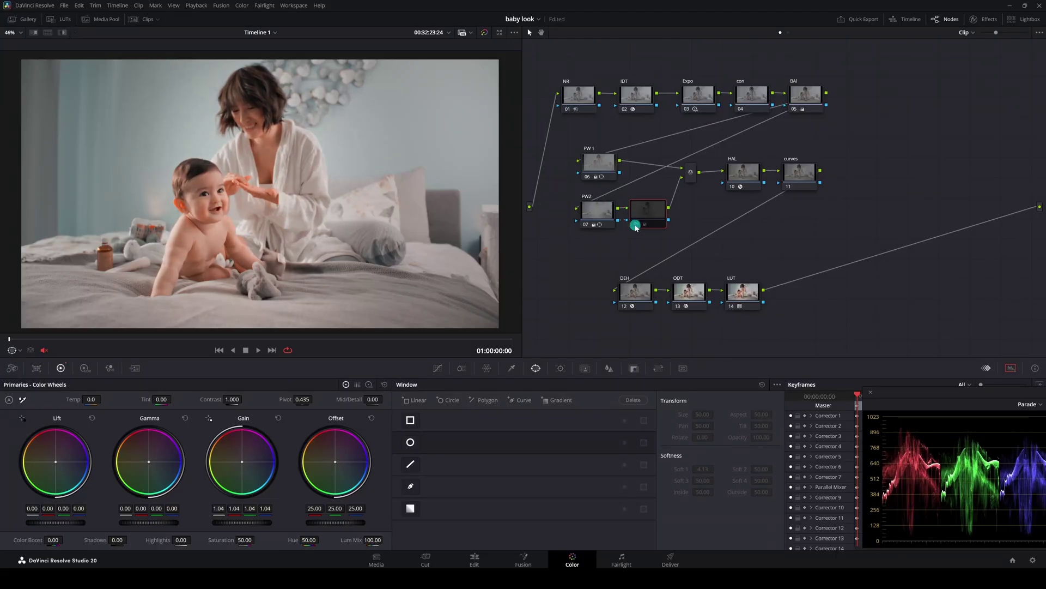
click(636, 225)
click(636, 226)
click(636, 225)
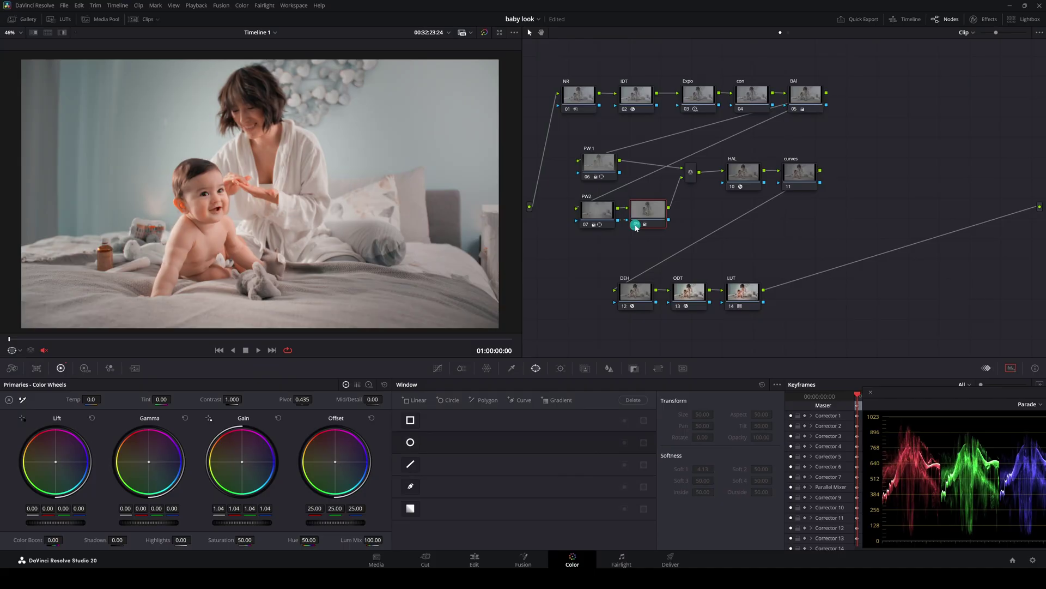
Step: Bypass PW 1, PW2 and node 09 together, and re-enable them to compare the combined effect
click(595, 208)
click(648, 217)
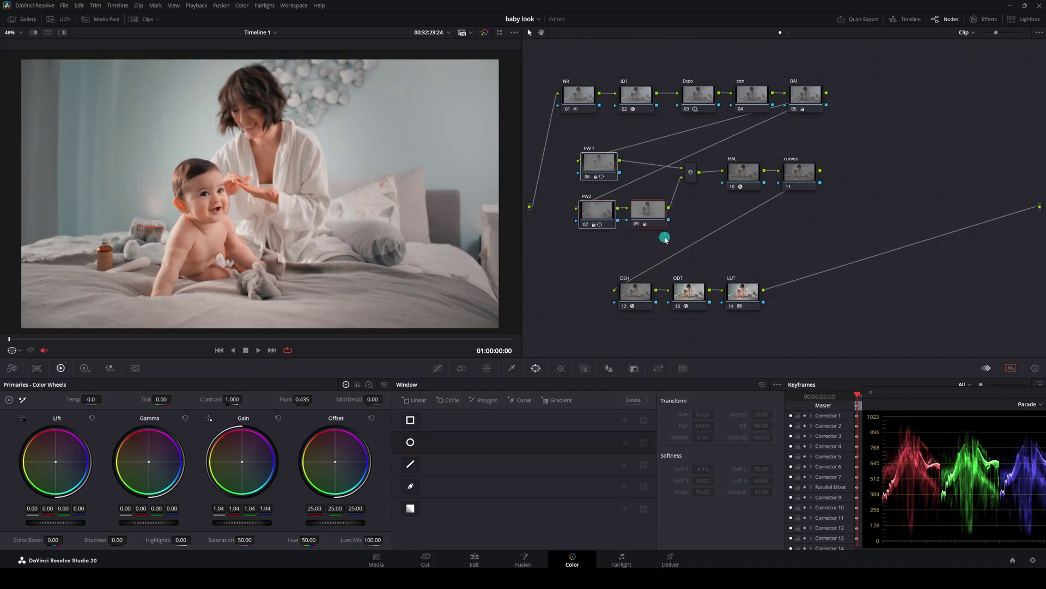
key(ctrl+d)
key(ctrl+d)
Step: Increase the PW2 circle window's Soft 1 to 41.45
click(592, 208)
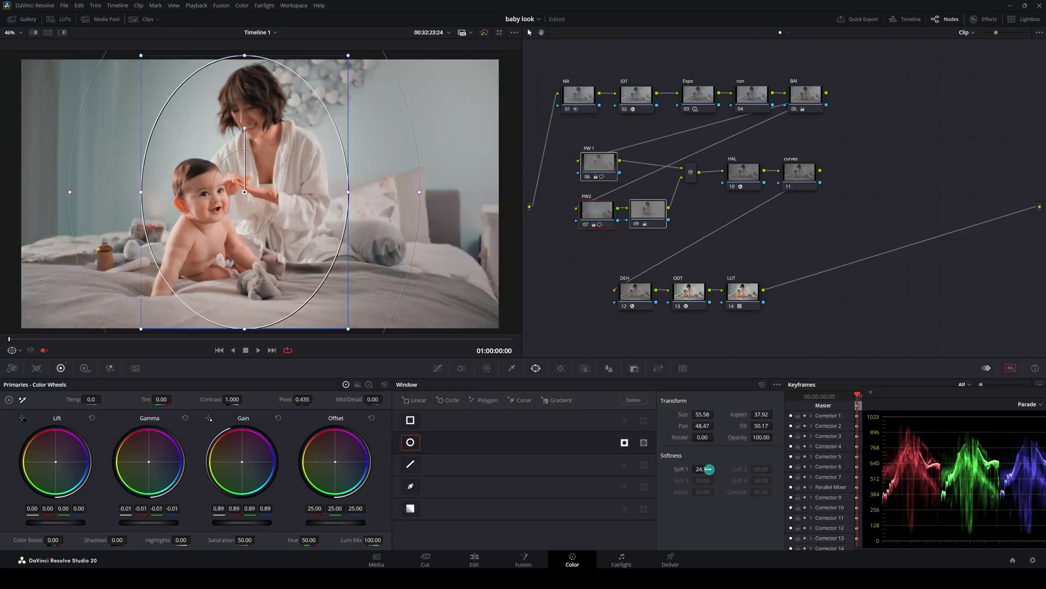
drag(698, 468, 939, 444)
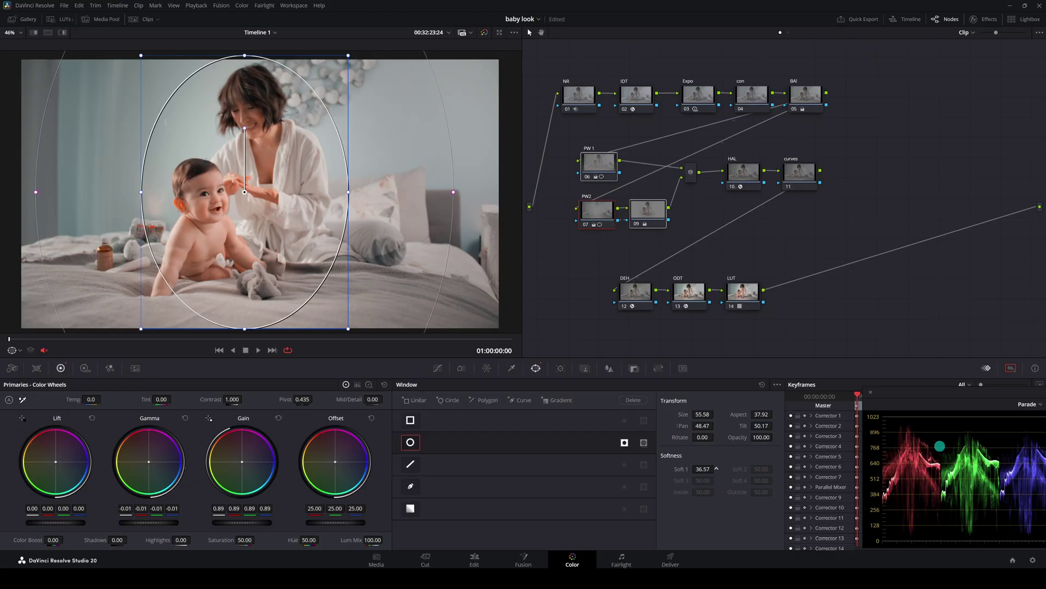
drag(698, 469, 800, 462)
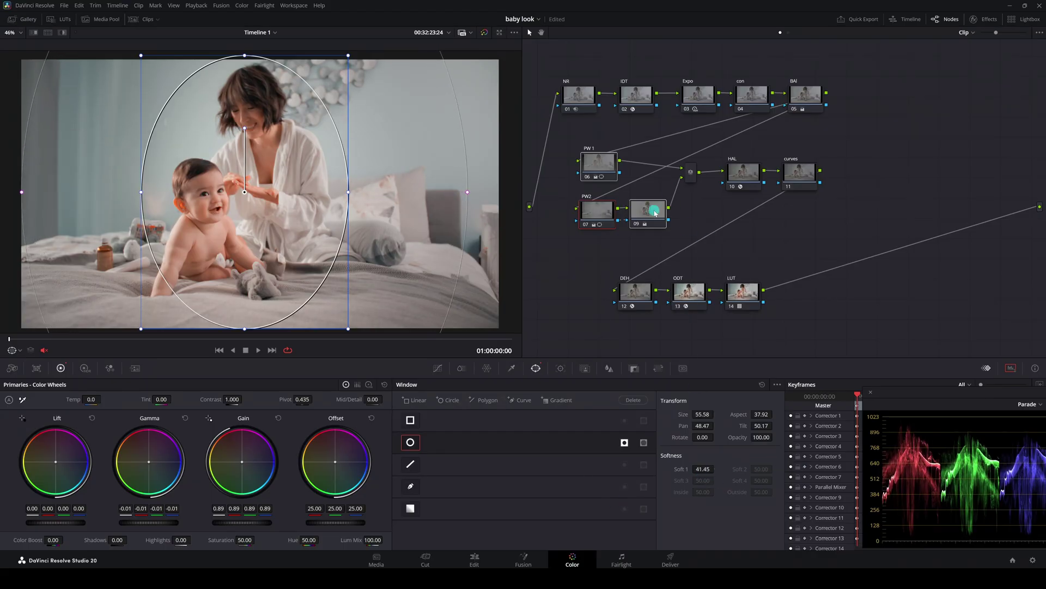
Step: Raise Soft 1 further on the PW 1 curve window, with Inside at 9.16 and Outside at 5.76
click(655, 212)
click(611, 168)
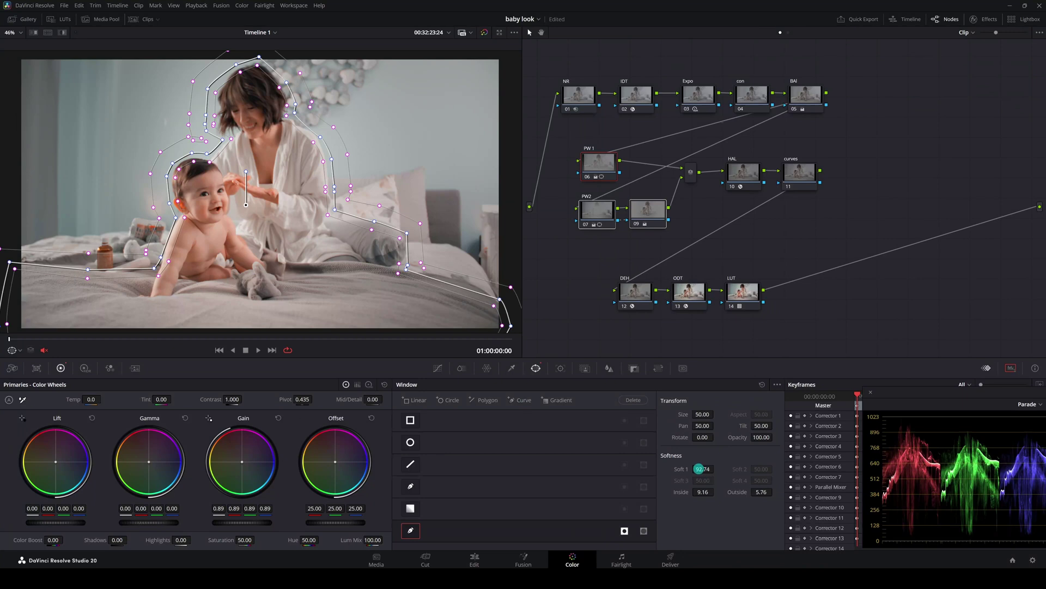
drag(698, 469, 894, 462)
click(645, 212)
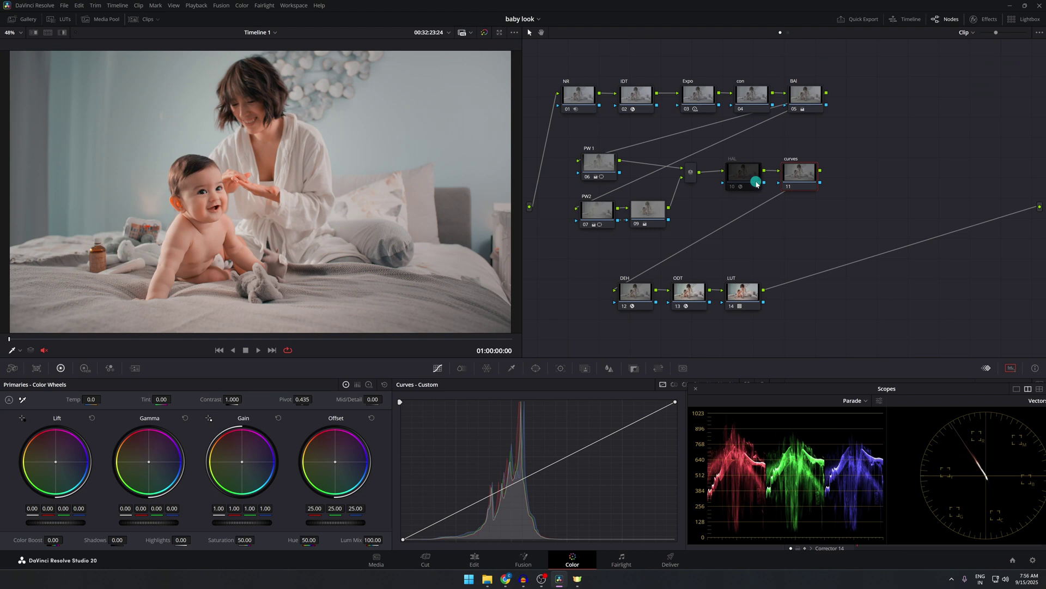
Step: Enable the HAL node and toggle it off and on to inspect its effect on the baby's face up close
click(737, 176)
click(732, 186)
scroll(166, 225, up, 8)
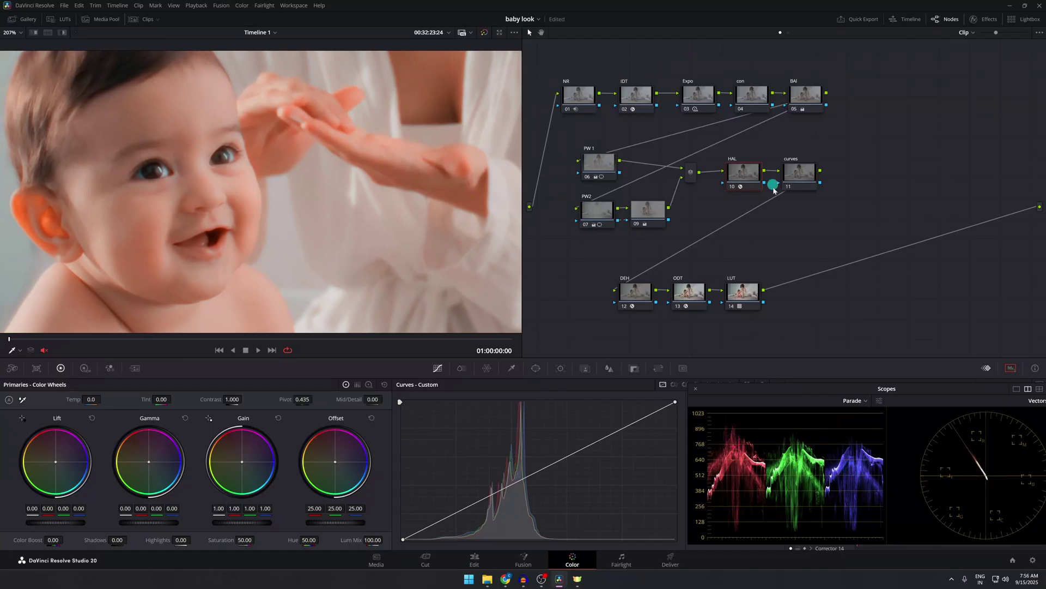
click(732, 187)
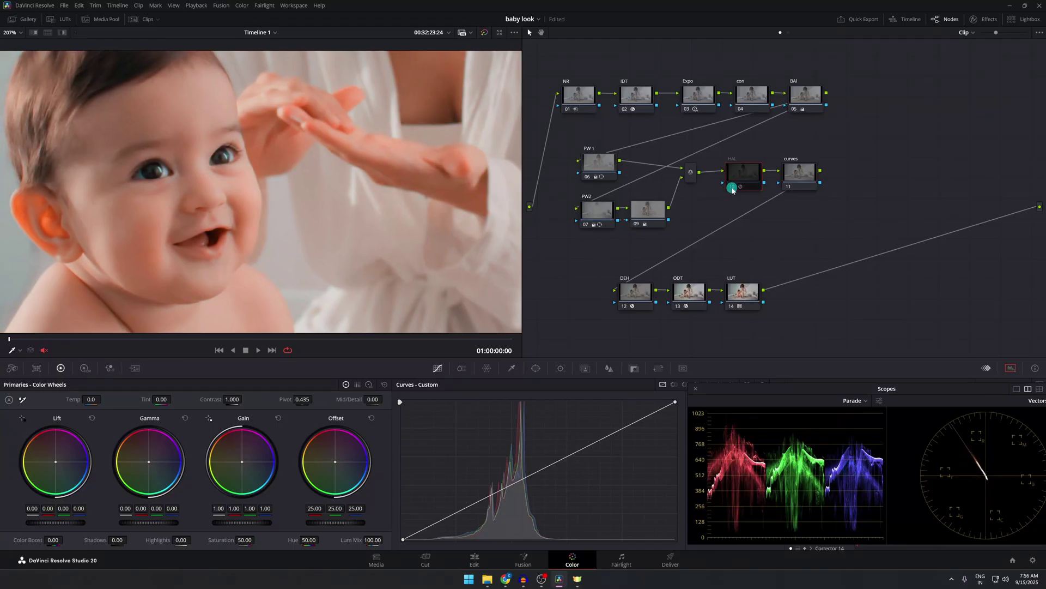
click(732, 187)
scroll(231, 214, up, 1)
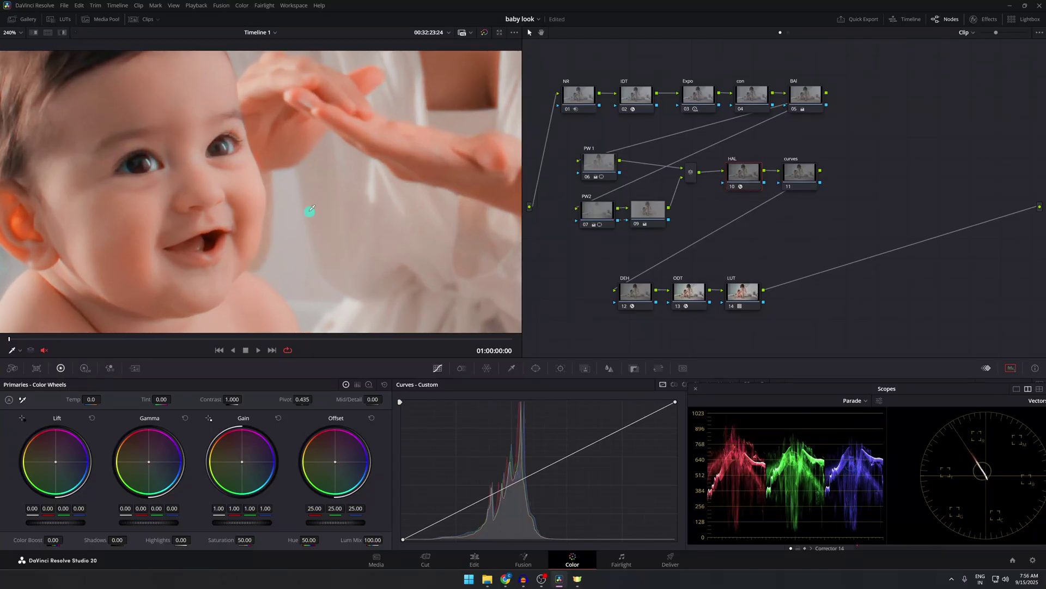
drag(188, 221, 226, 211)
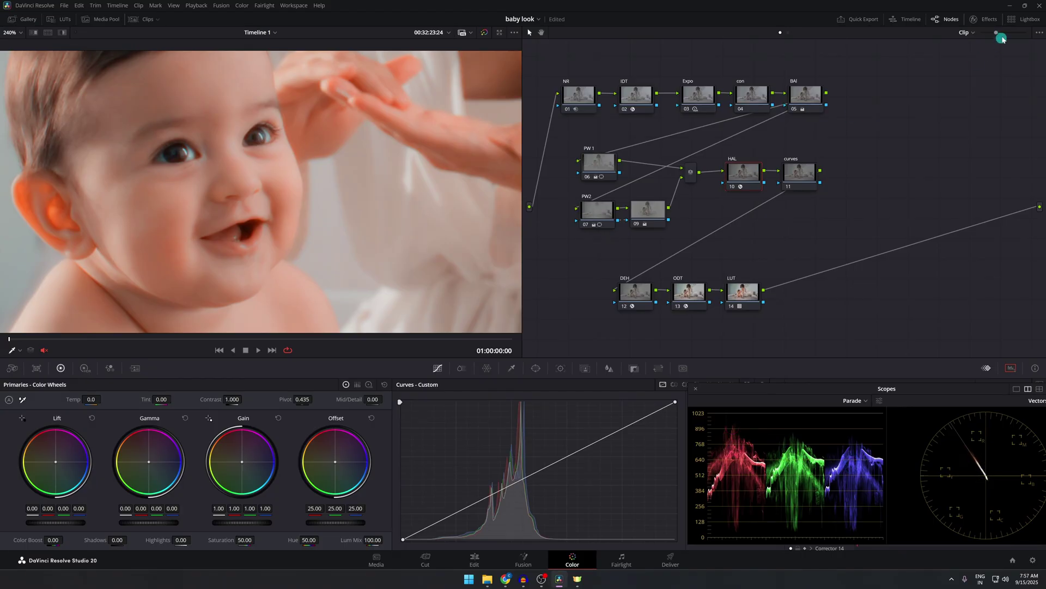
Step: Review the HAL node's QT_Halation_v1.0 DCTL settings
click(988, 19)
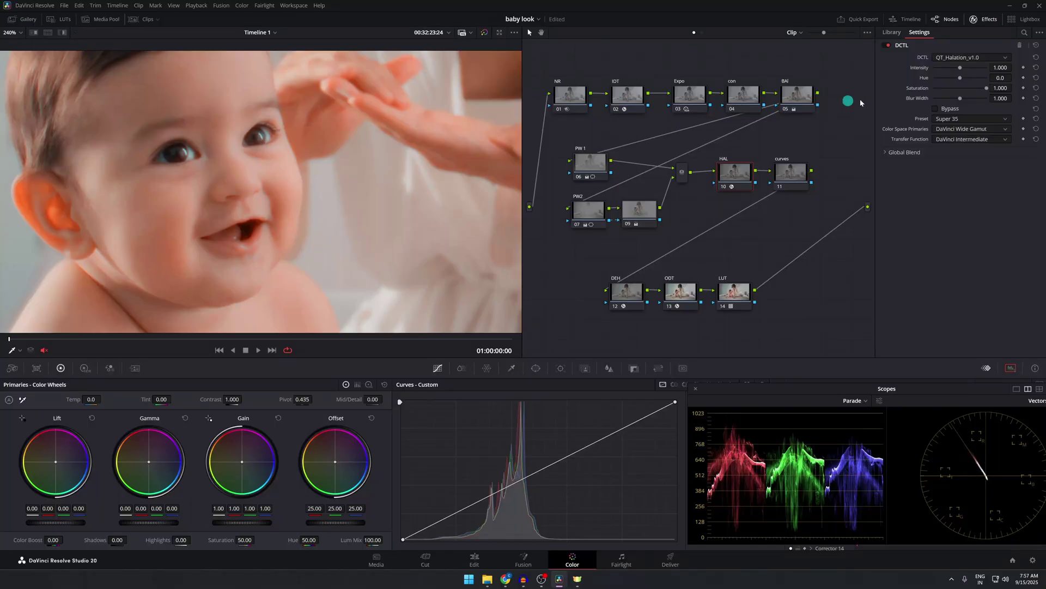
drag(1011, 68, 993, 69)
Step: Enable editable spline handles for the curves node's custom curve, with the whole frame fitted in the viewer and the scopes clear of the curve controls
click(800, 173)
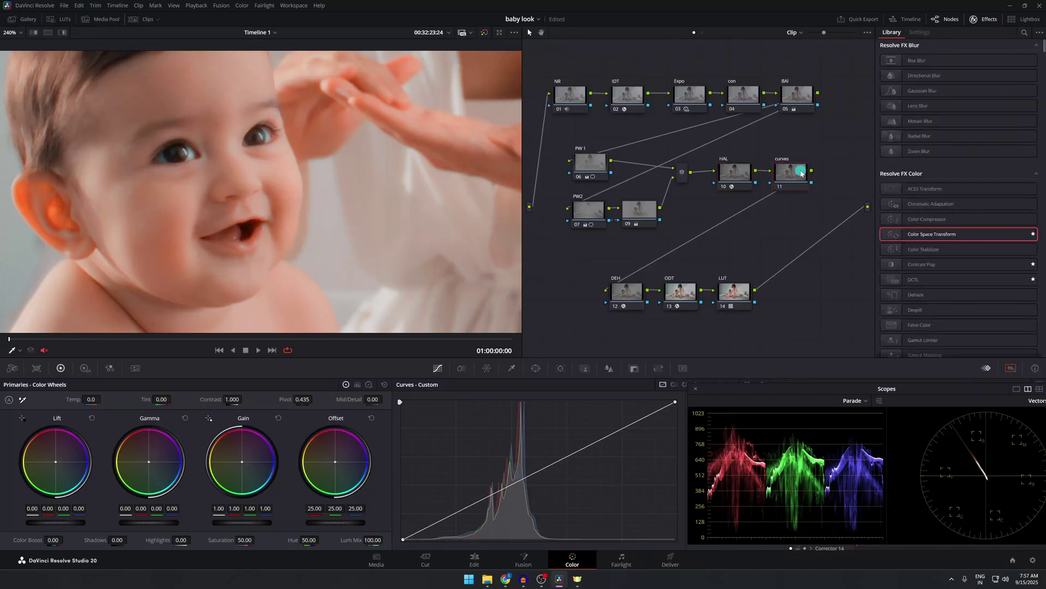
click(986, 19)
key(shift+z)
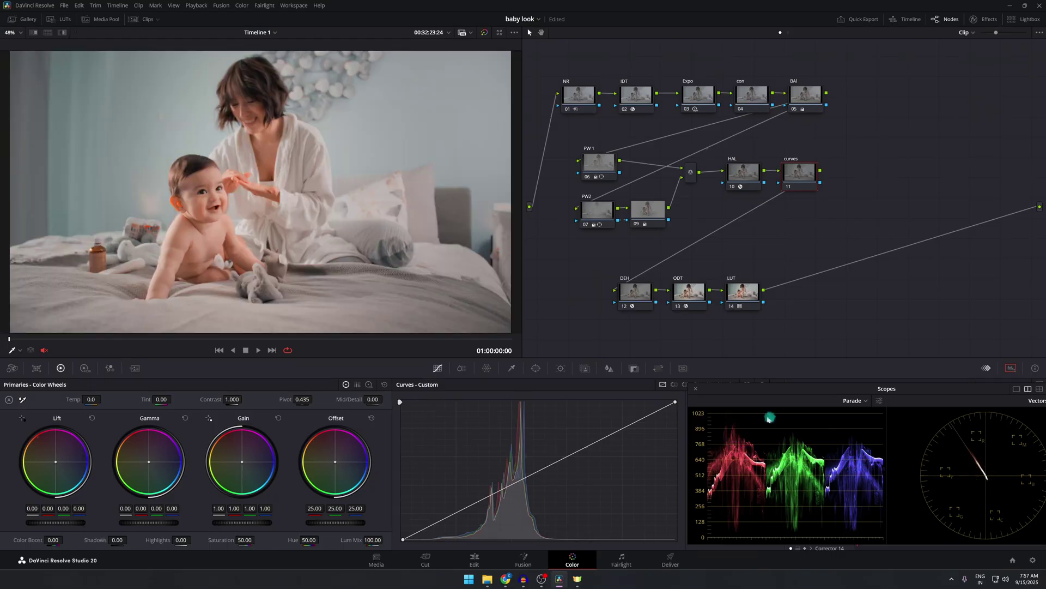
drag(739, 388, 884, 386)
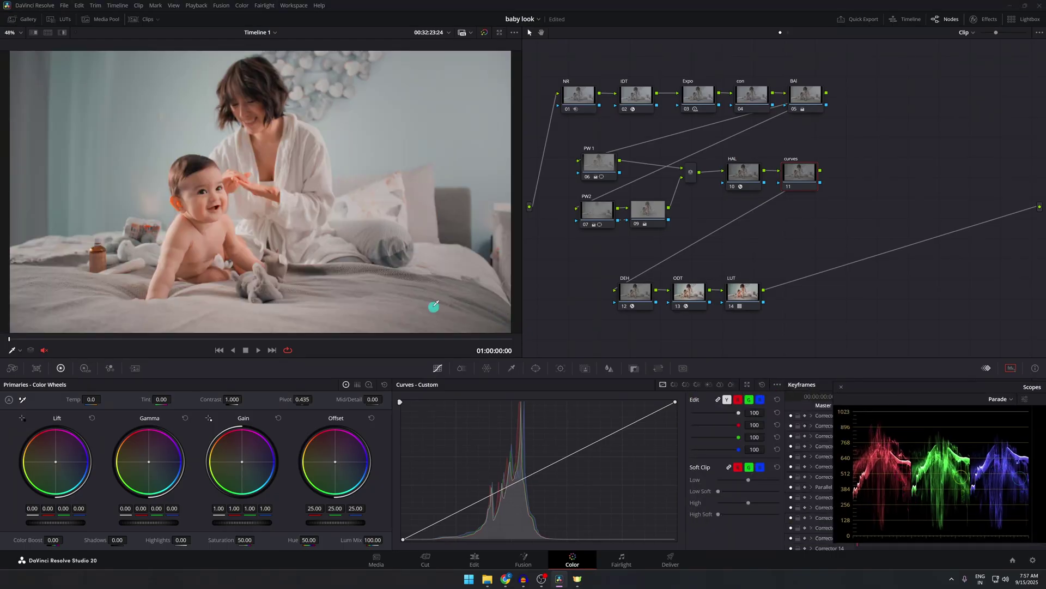
click(777, 385)
click(796, 441)
Step: Lower the white point of the curves node's custom curve and raise its spline handle to form a soft highlight roll-off
drag(675, 406, 657, 447)
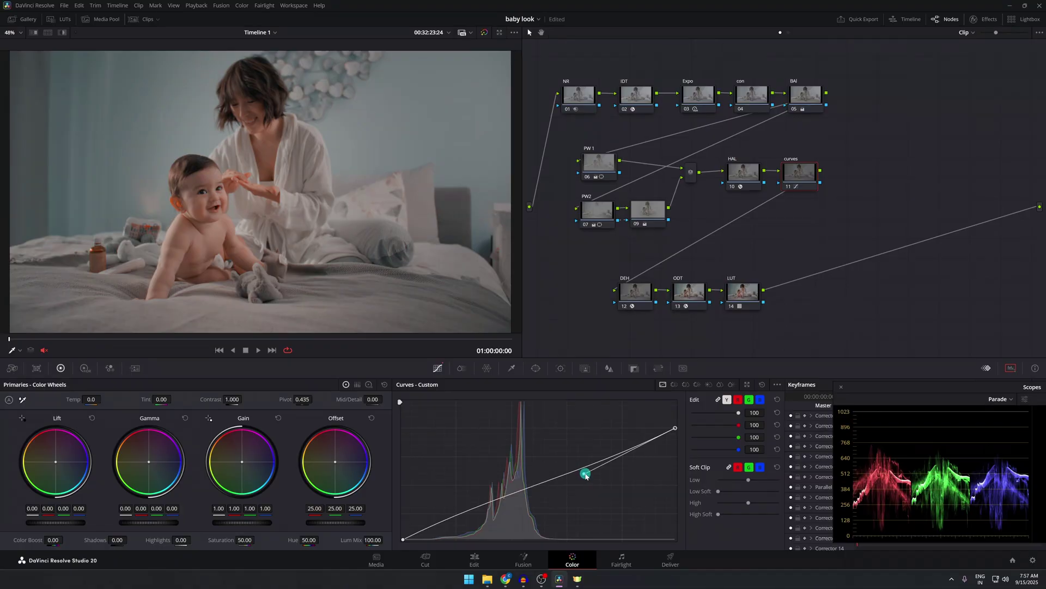
drag(585, 472, 583, 439)
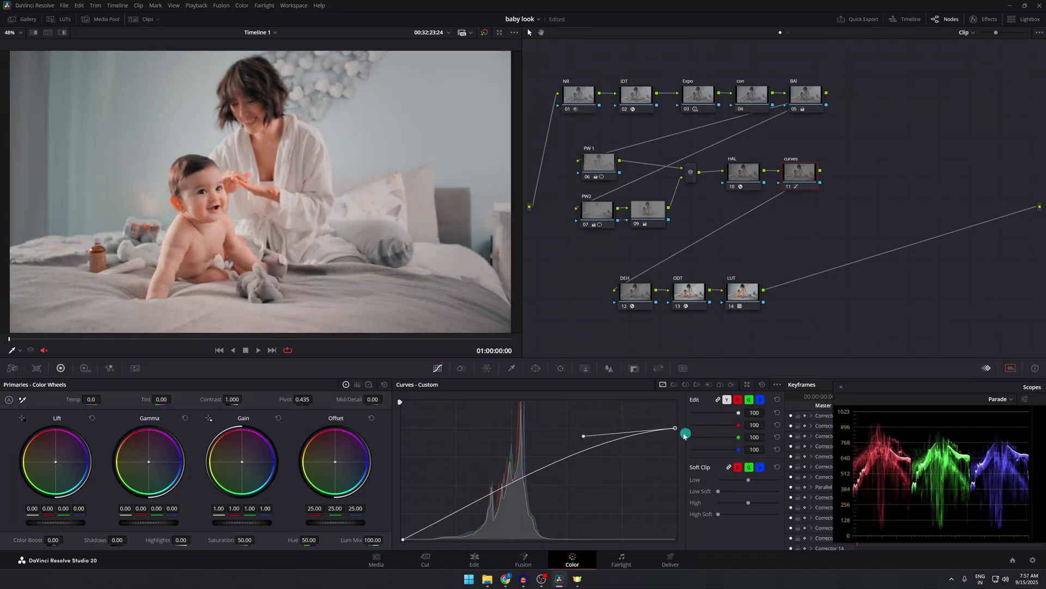
drag(677, 428, 675, 430)
drag(584, 436, 587, 435)
drag(675, 429, 676, 429)
click(403, 539)
drag(495, 494, 485, 502)
Step: Bypass and re-enable the curves node, and do the same with all nodes together, to compare the grade with the original log picture
click(788, 187)
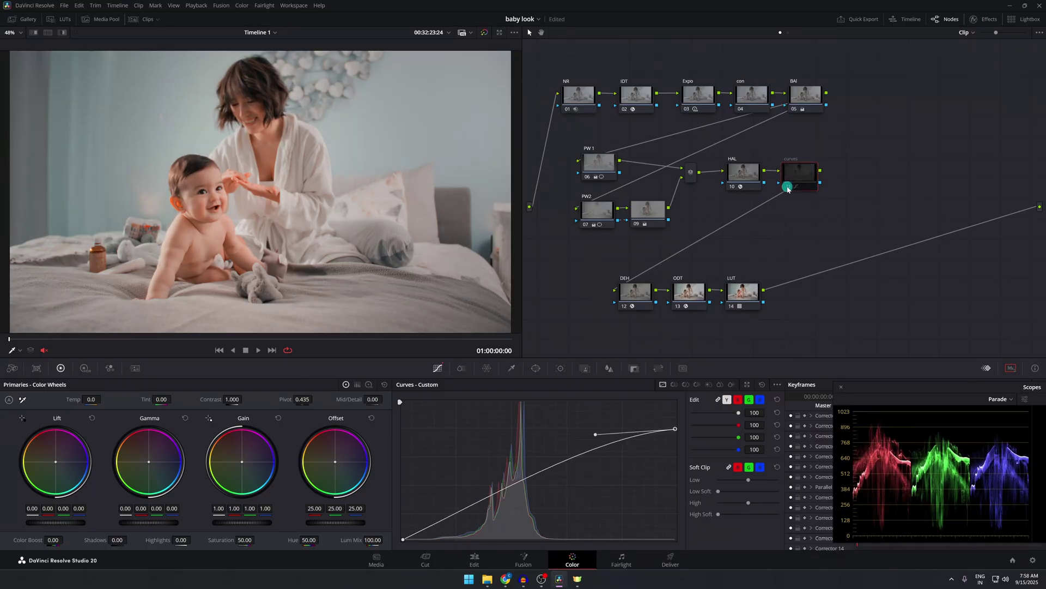
click(788, 187)
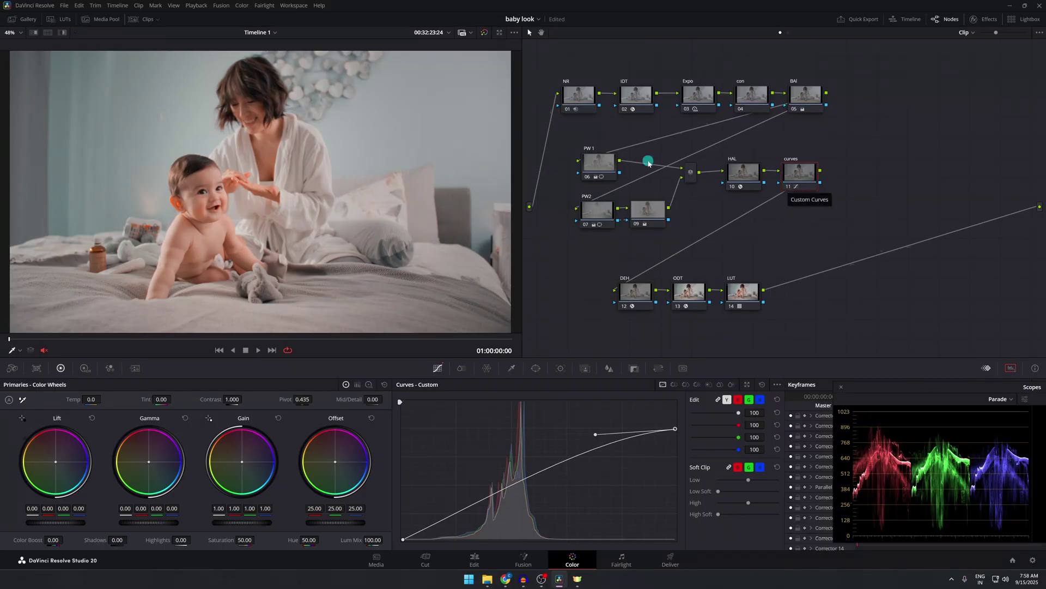
drag(602, 102, 899, 347)
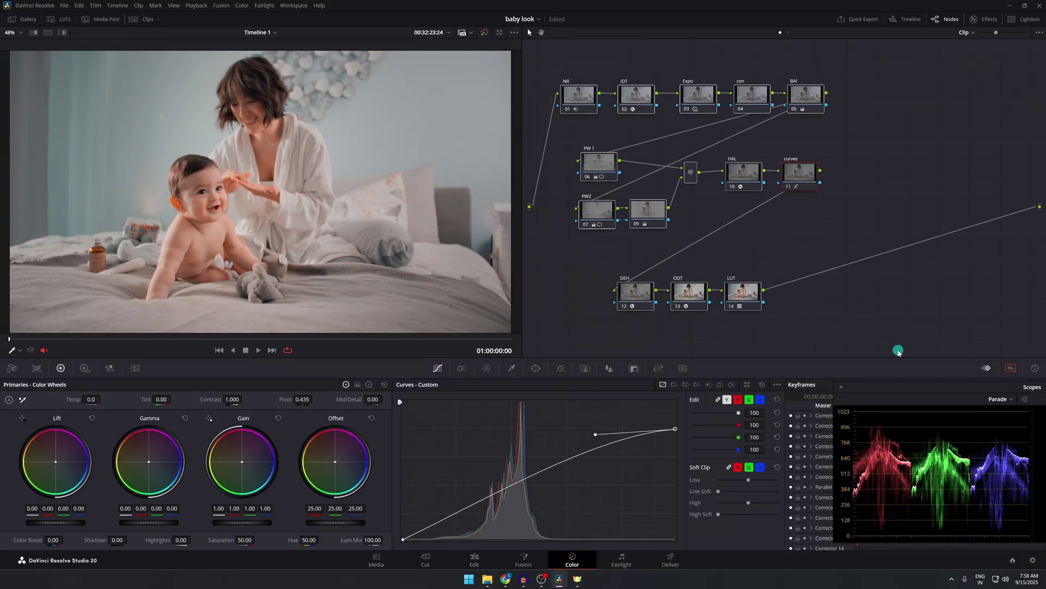
key(ctrl+d)
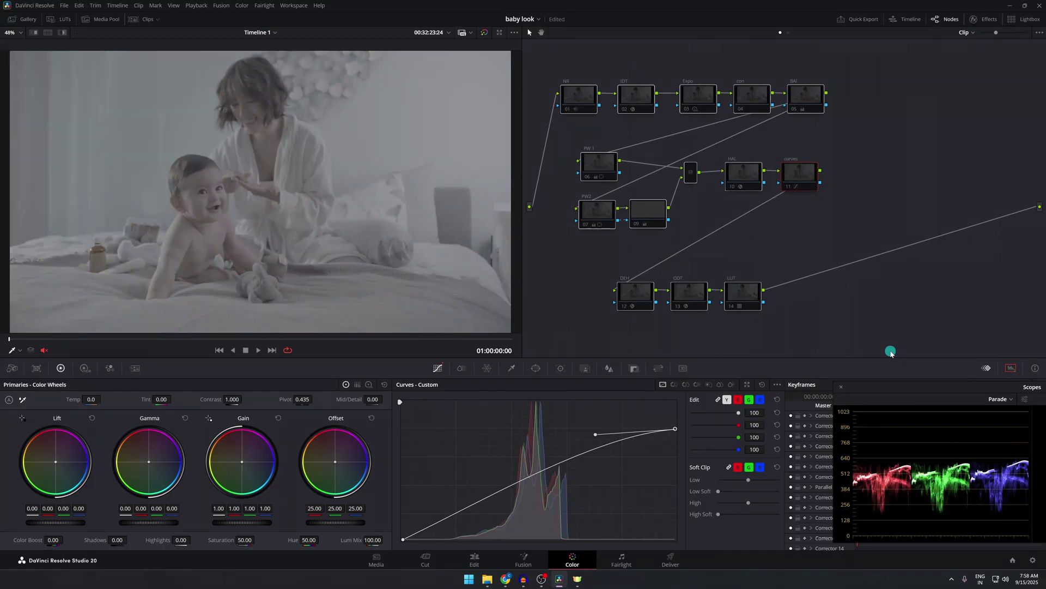
key(ctrl+d)
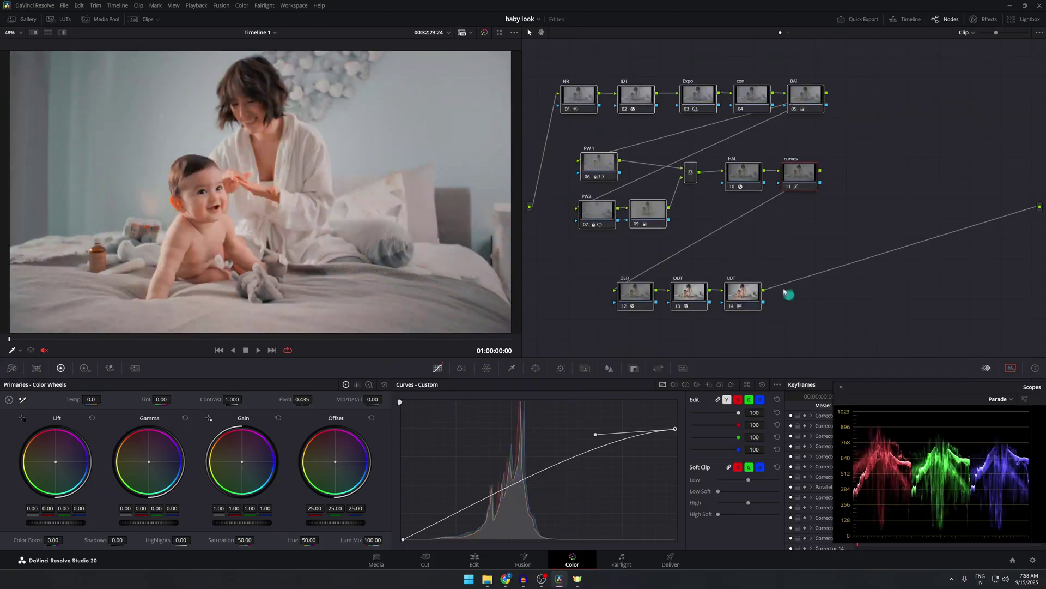
Step: Compare the full grade with the plain color space conversion by bypassing every node except IDT and ODT, and re-enable all nodes
click(640, 96)
drag(553, 65, 864, 319)
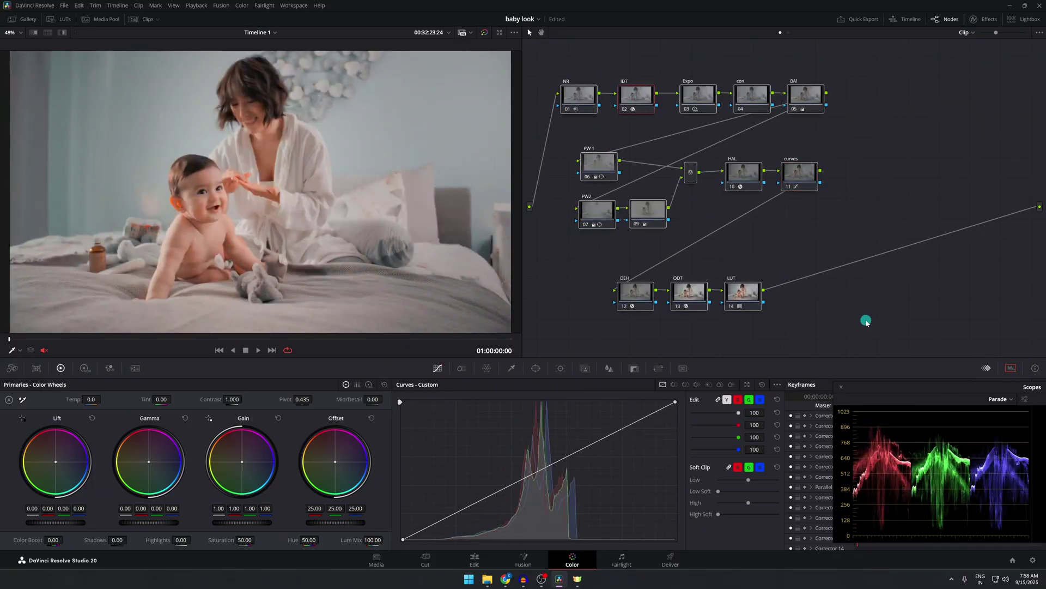
key(ctrl+d)
click(676, 306)
click(624, 109)
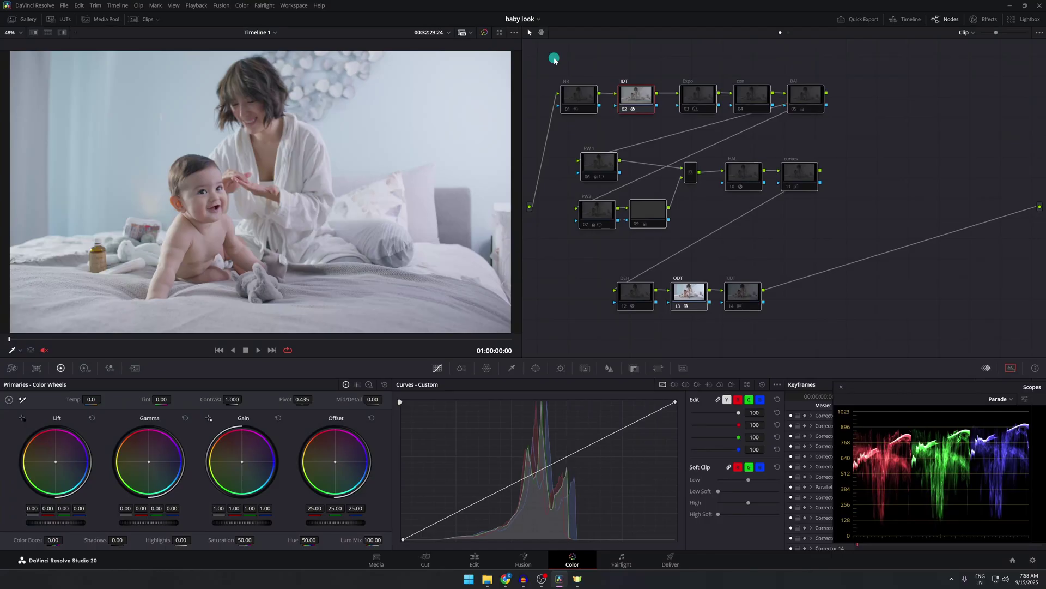
drag(554, 58, 883, 316)
key(ctrl+d)
key(ctrl+d)
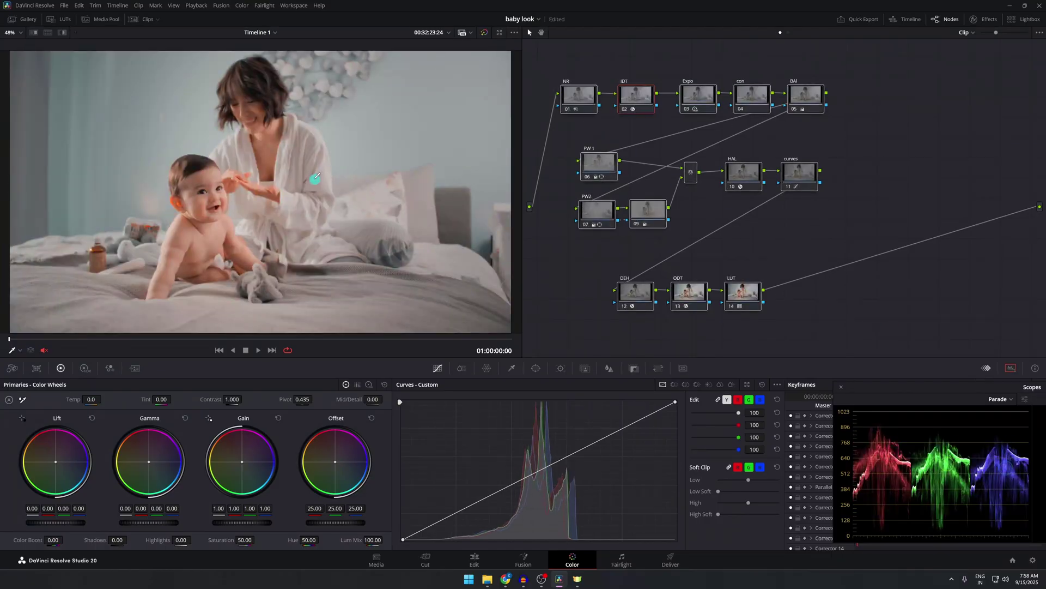